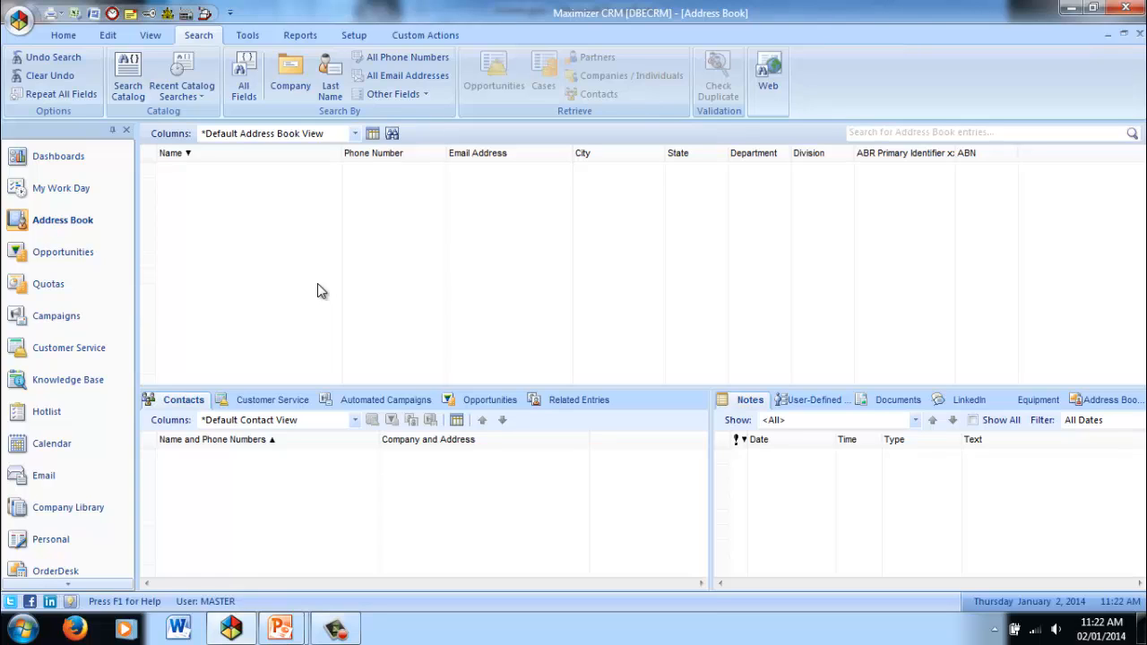
Open the event list and try out its name, presentor and All dates filters.
click(167, 15)
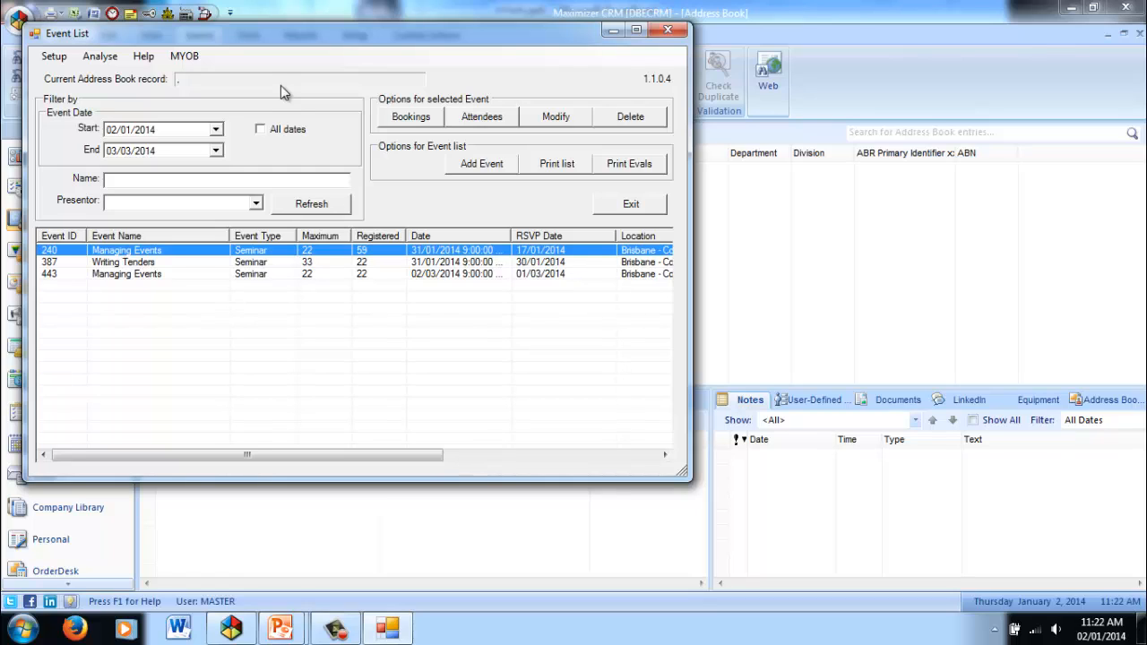
click(176, 179)
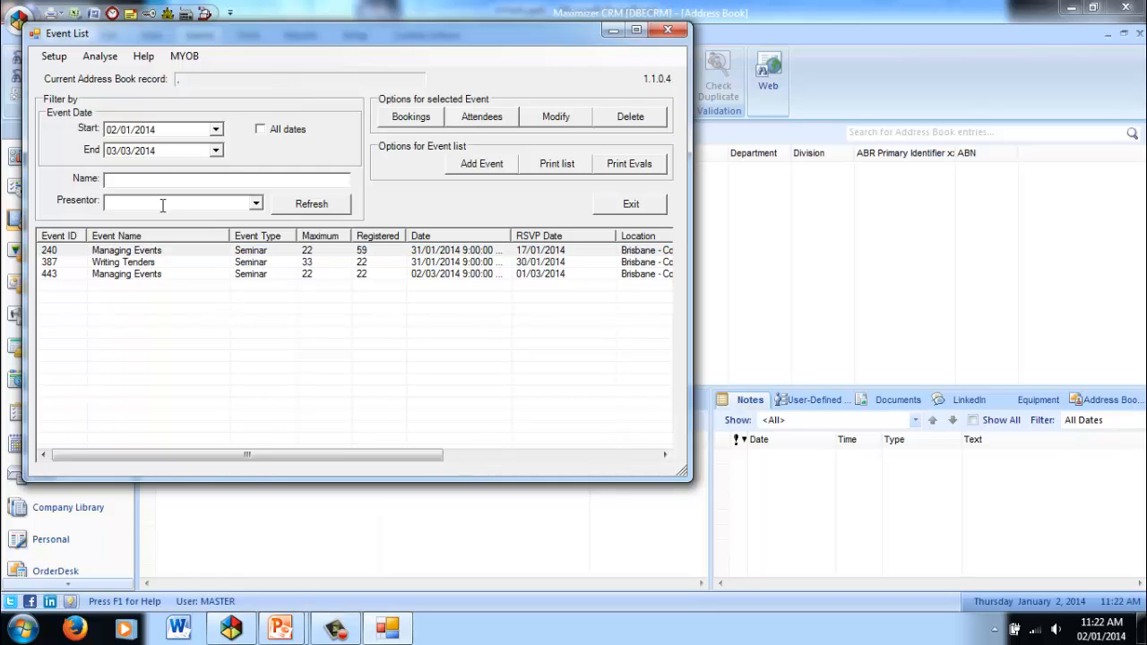
click(163, 205)
click(260, 130)
click(260, 130)
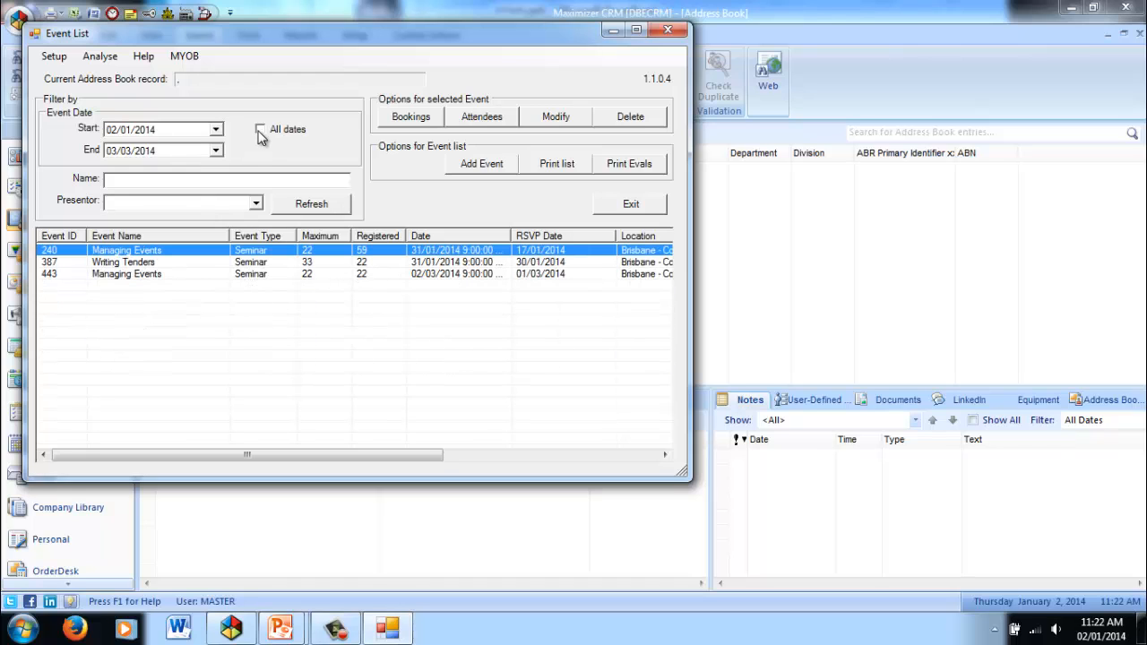
Review the event types list and the event library in the event setup.
click(52, 56)
mouse_move(101, 59)
mouse_move(54, 57)
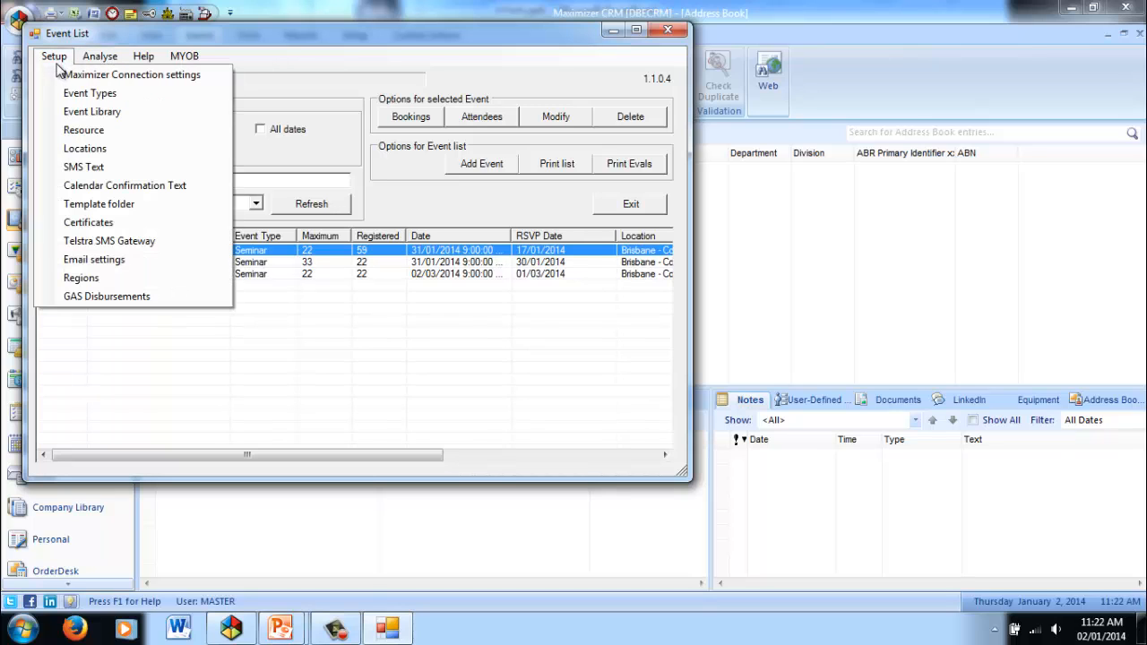
click(66, 93)
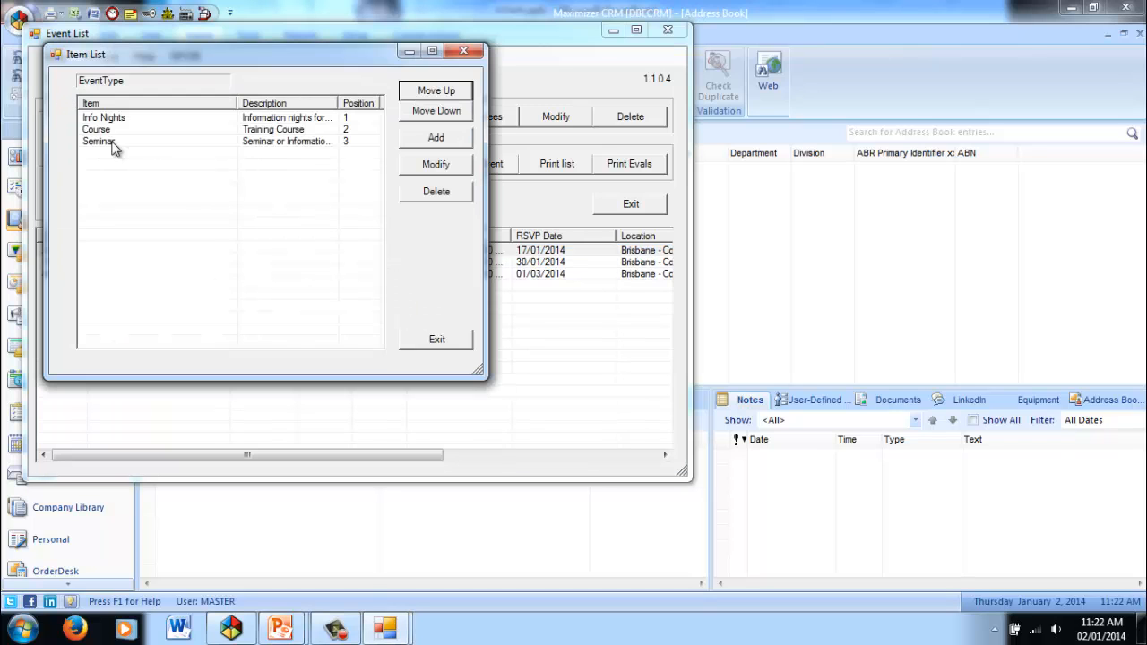
click(417, 346)
click(54, 56)
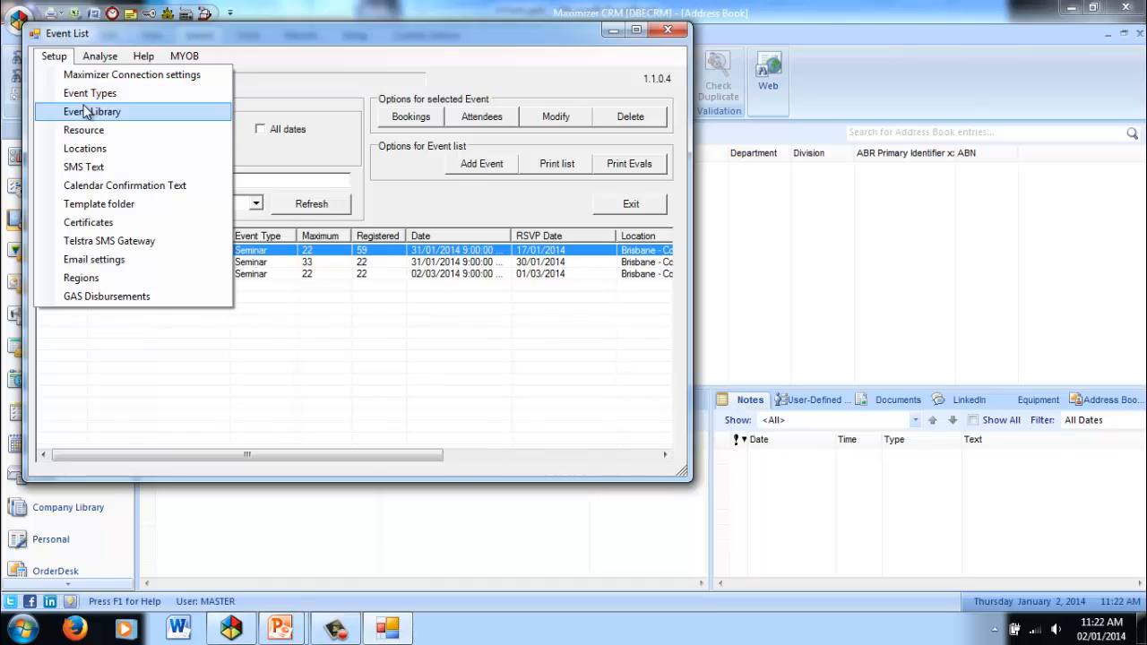
click(84, 110)
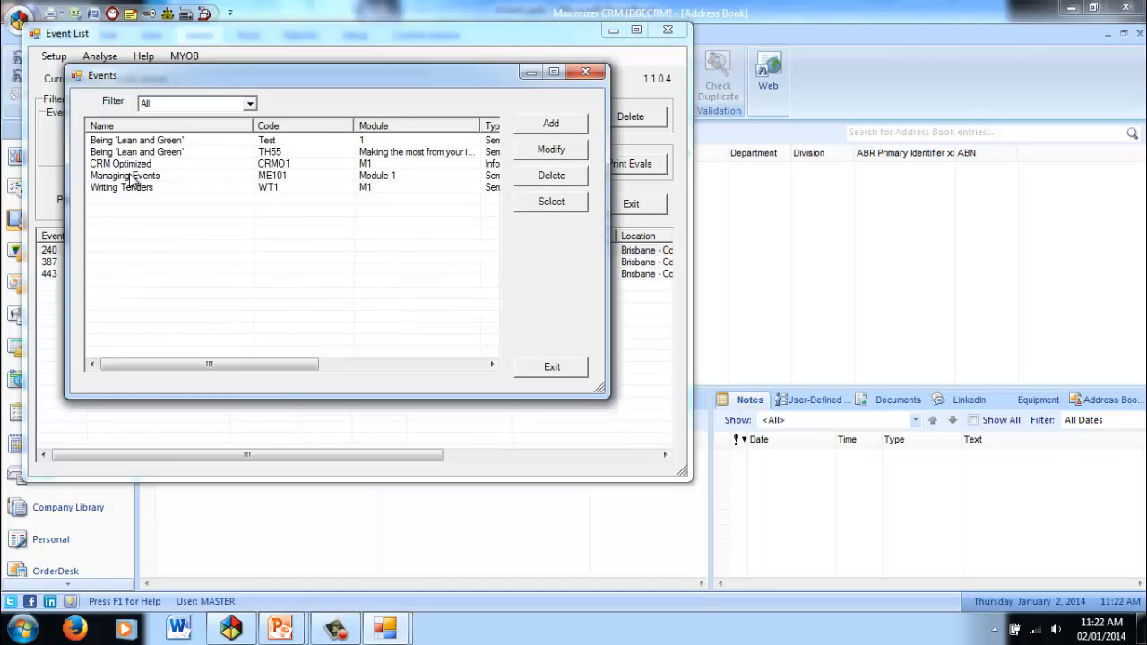
click(557, 371)
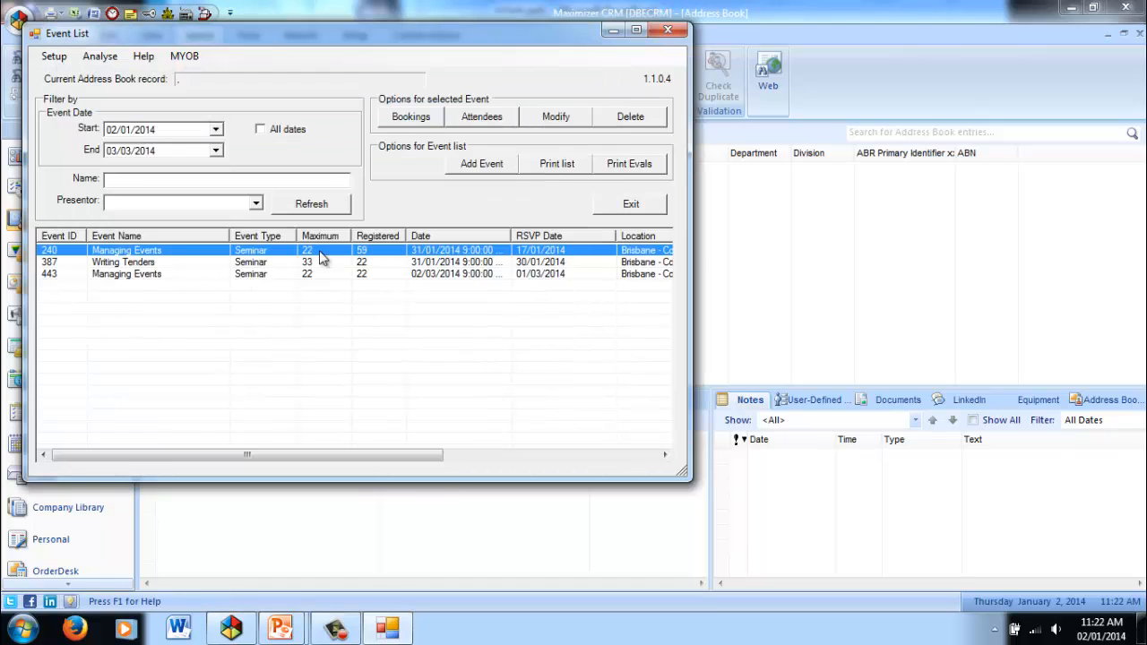
Review the resource and location lists and the remaining event setup options.
click(52, 59)
click(90, 129)
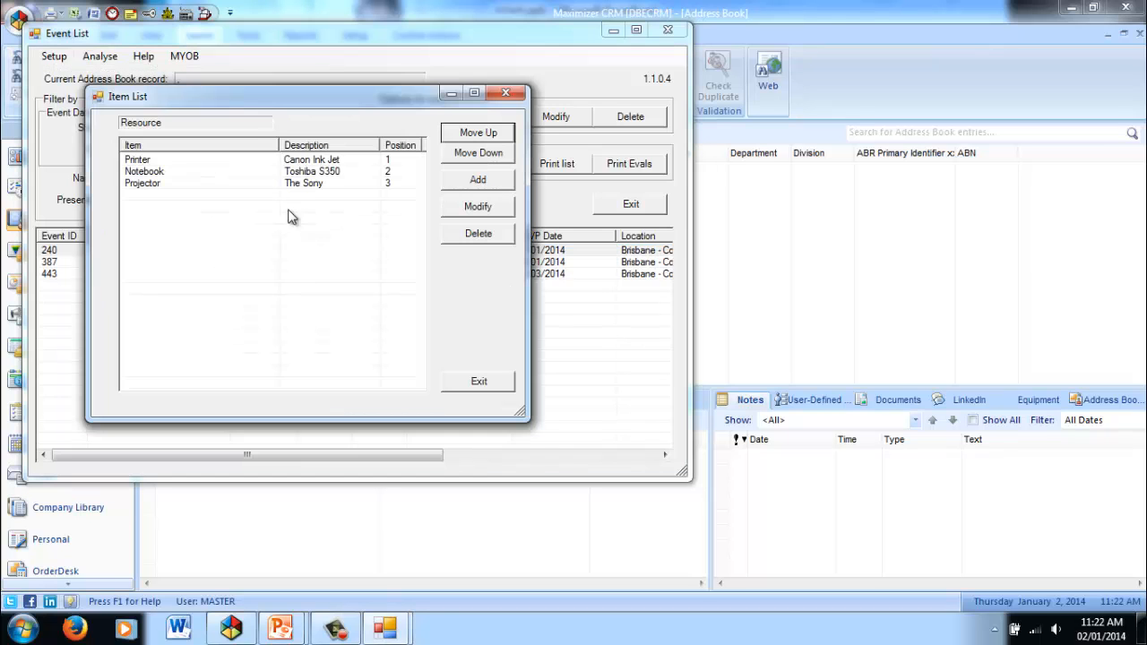
click(502, 383)
click(52, 56)
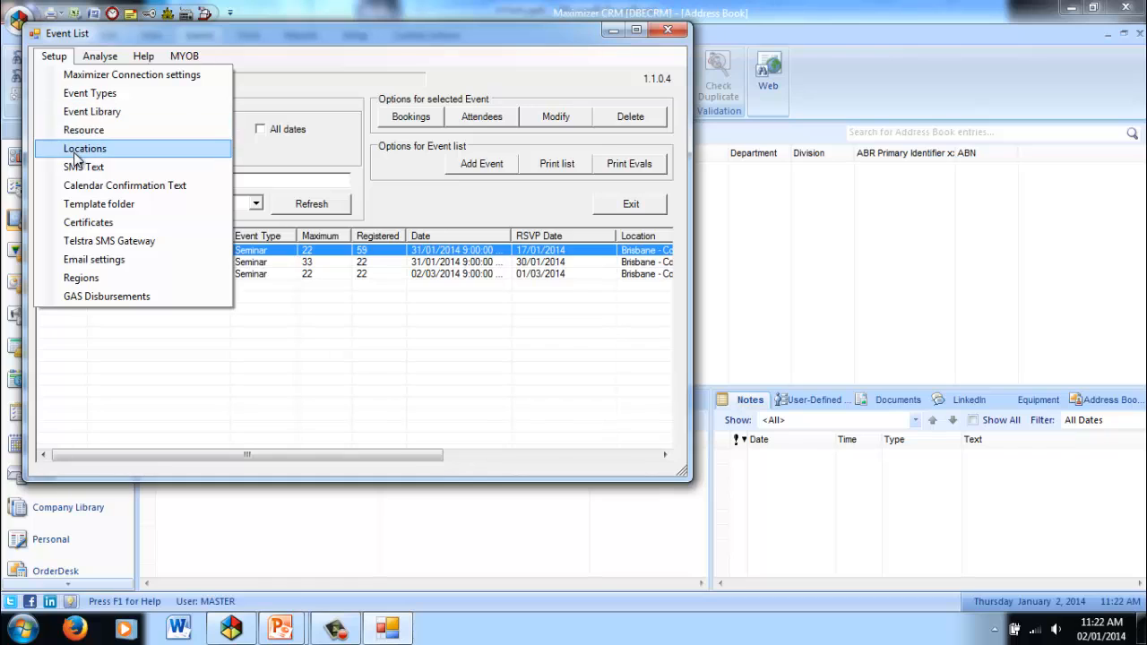
click(72, 150)
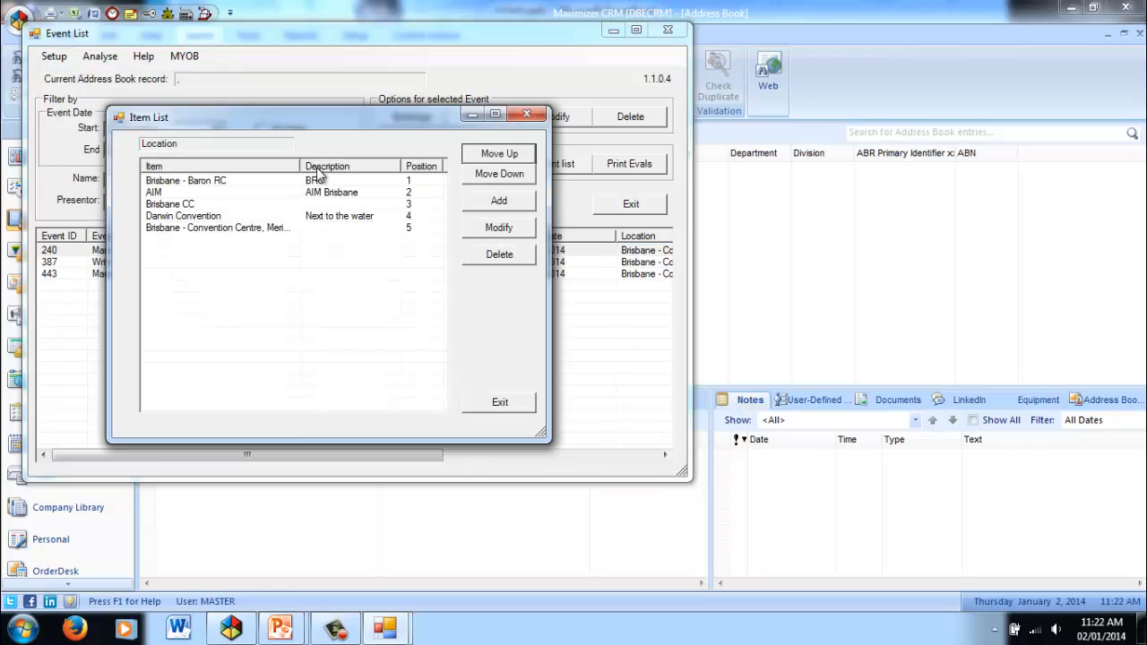
click(526, 411)
click(74, 56)
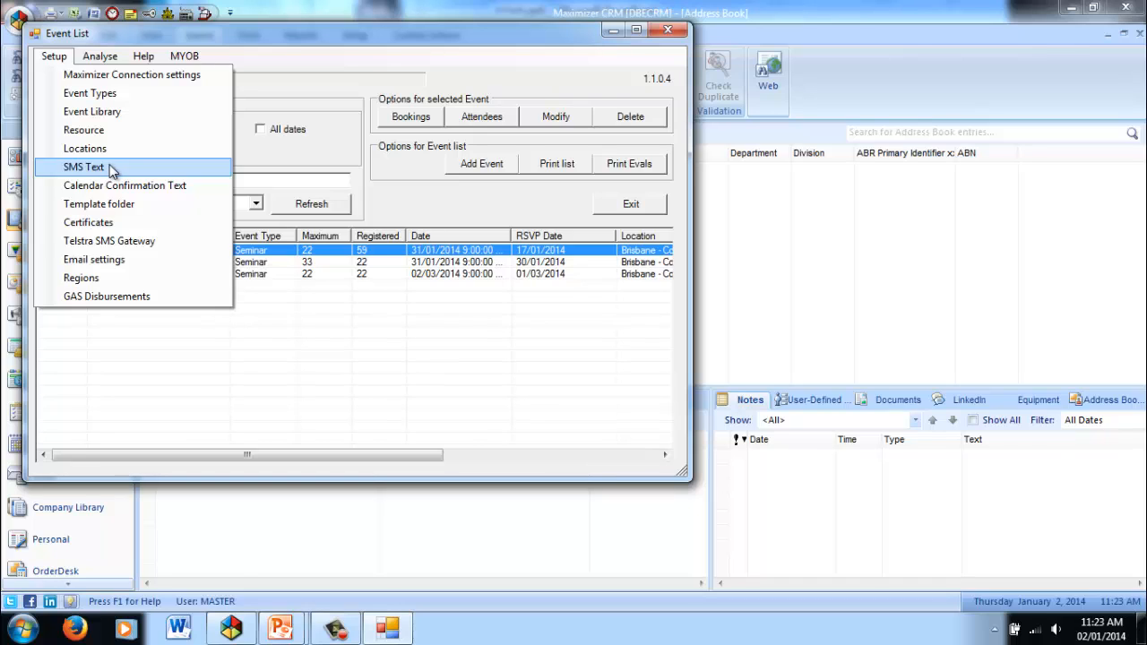
click(377, 275)
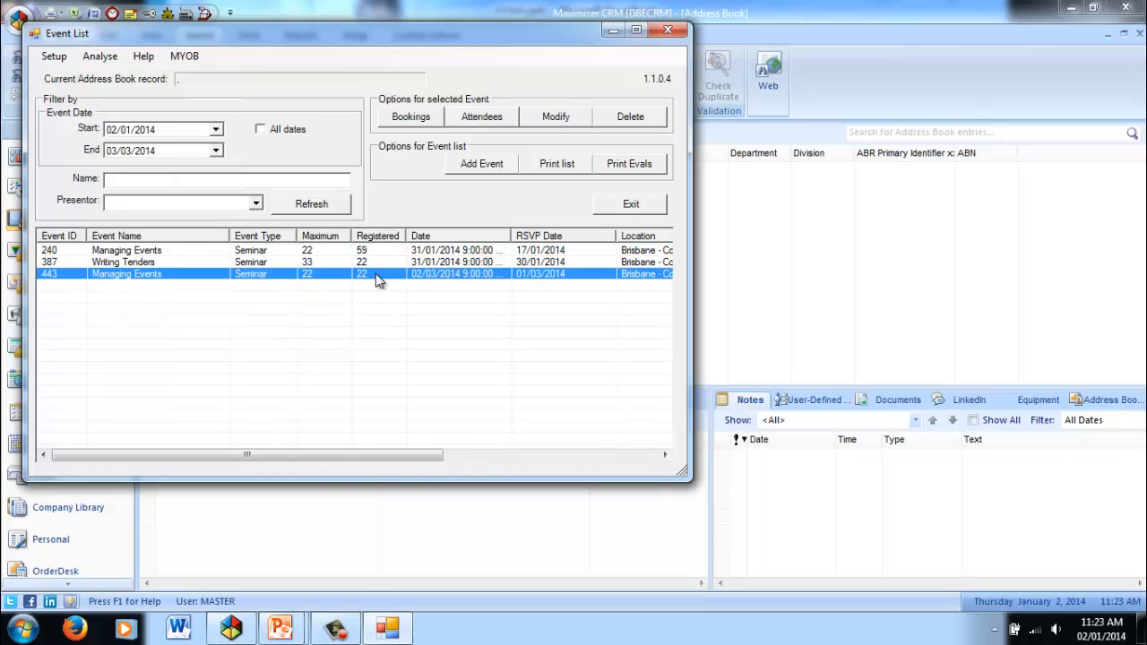
Start a new event on 02/02/2014 with MASTER as the user and Seminar as the event type.
click(482, 164)
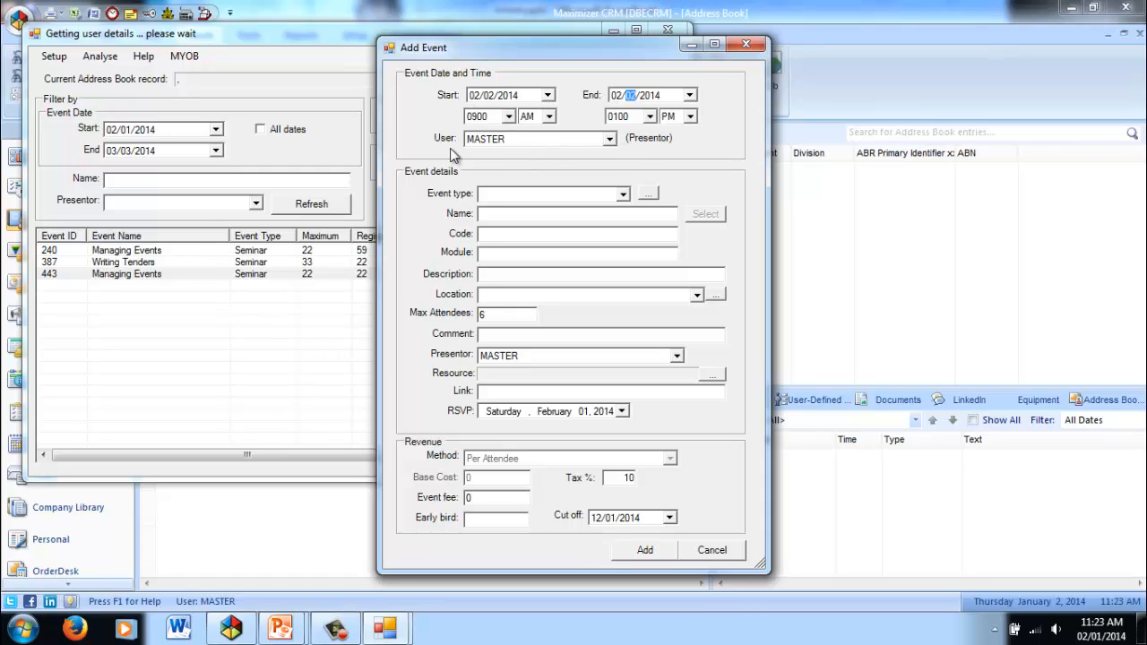
click(609, 139)
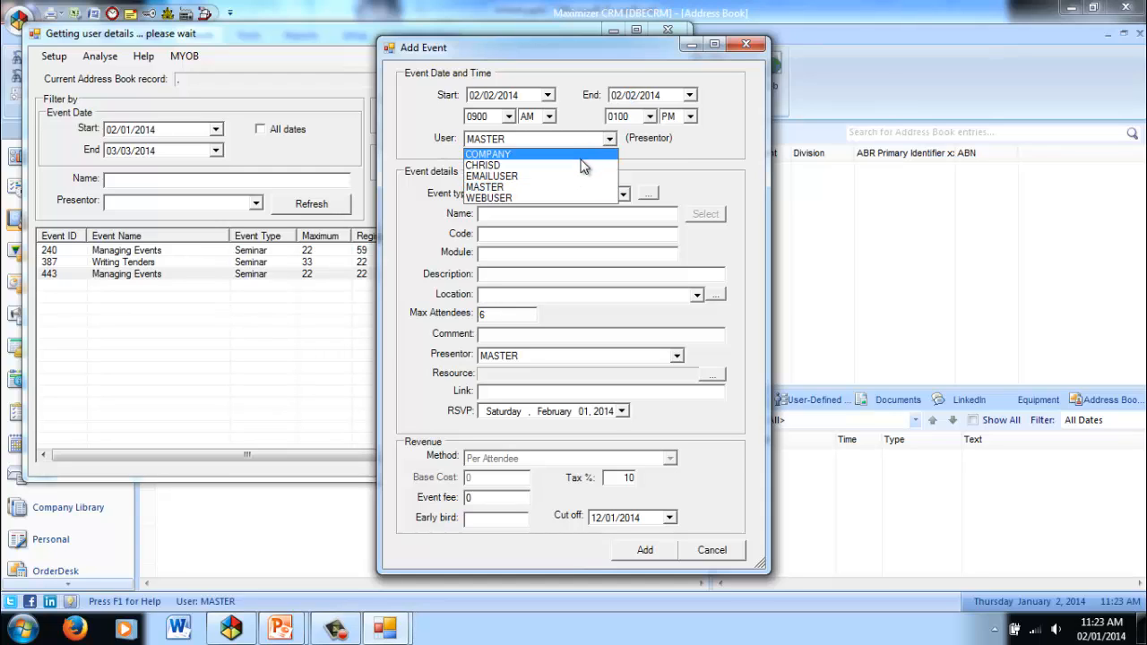
click(582, 165)
click(609, 140)
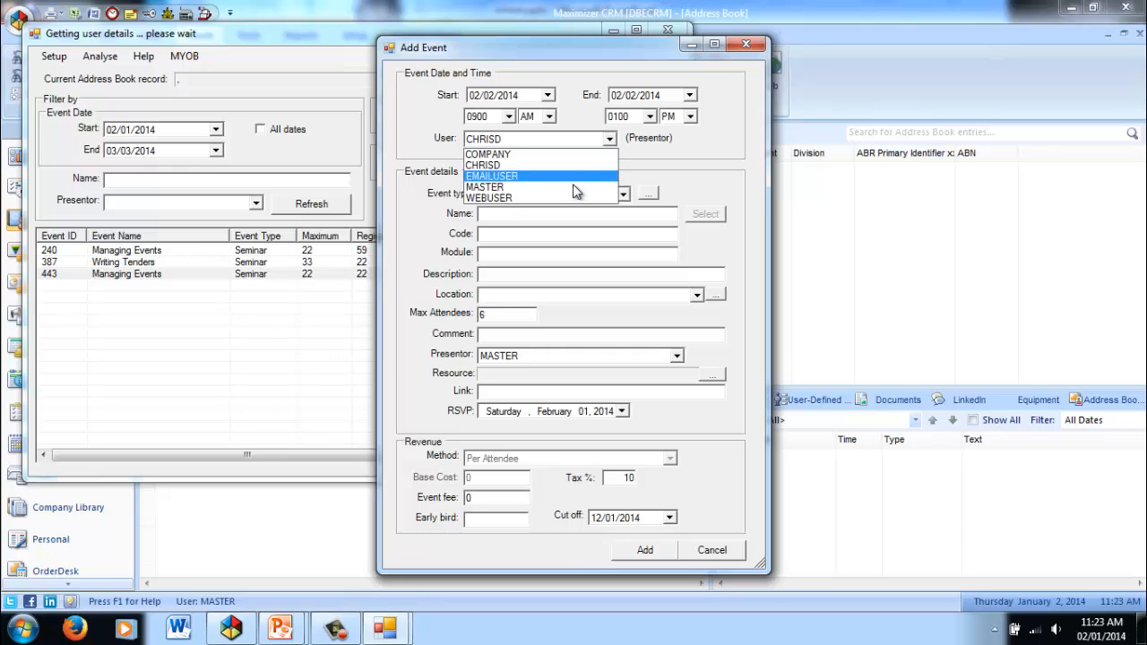
click(502, 189)
click(507, 193)
click(509, 234)
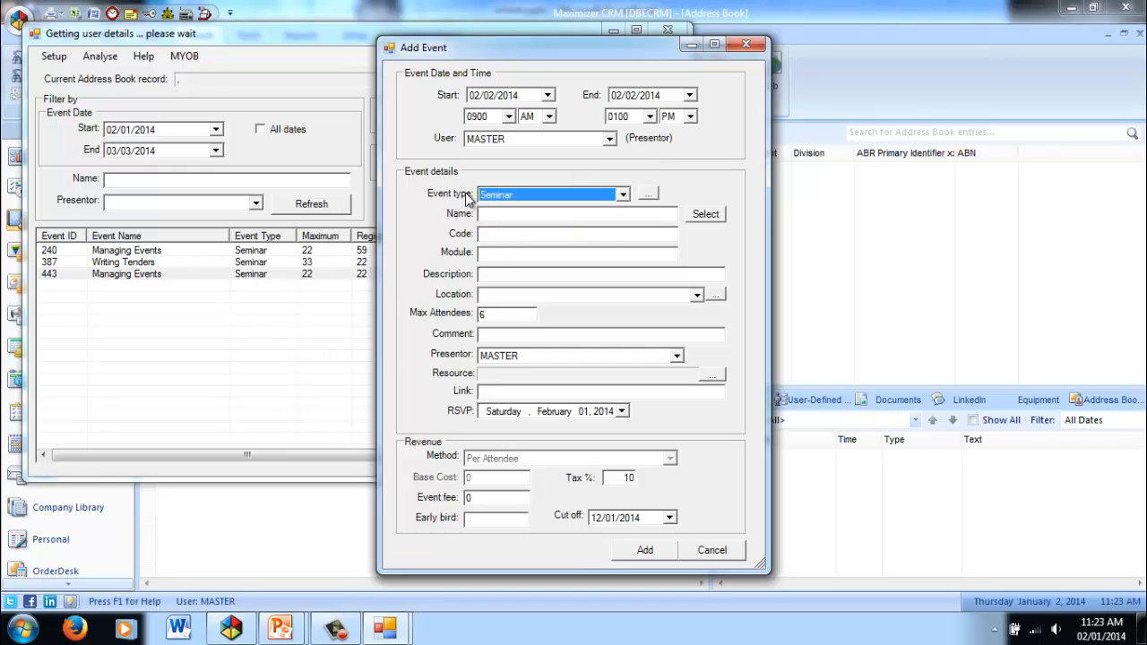
Choose Managing Events from the event library and set the location to the Brisbane Convention Centre in South Brisbane.
click(712, 216)
click(197, 226)
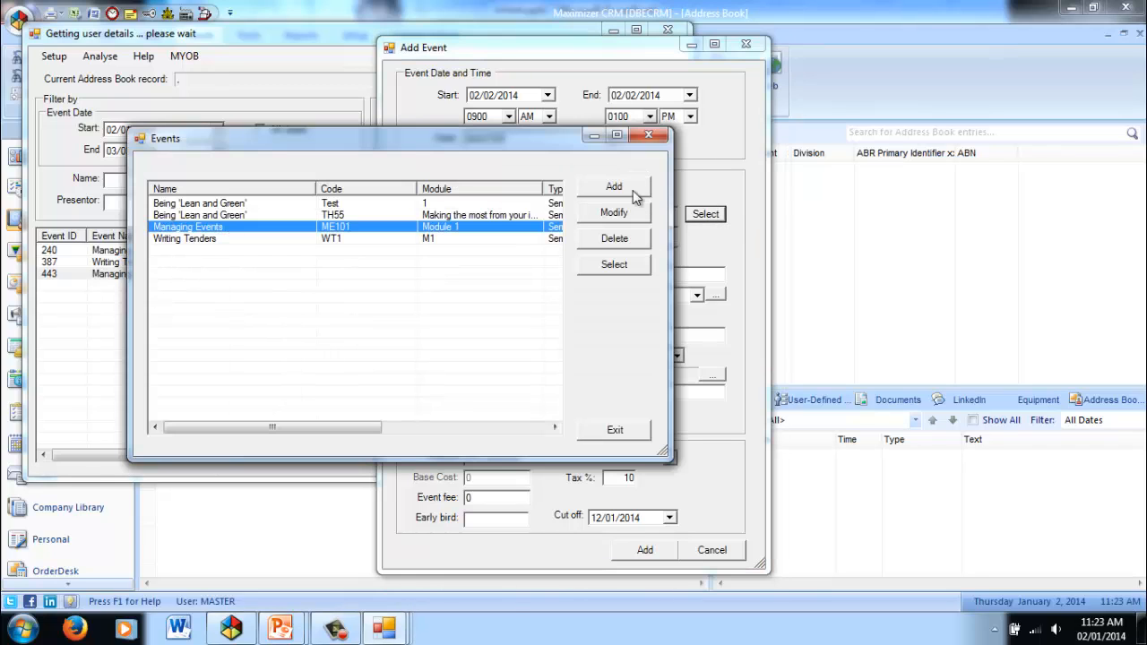
click(627, 266)
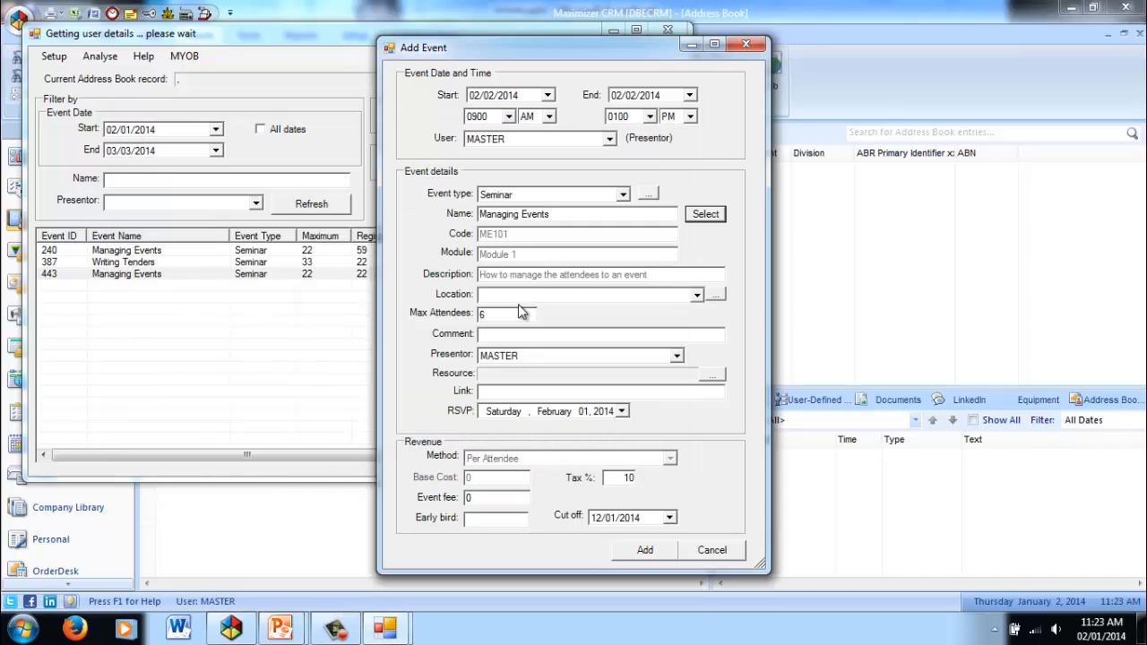
click(697, 295)
click(553, 336)
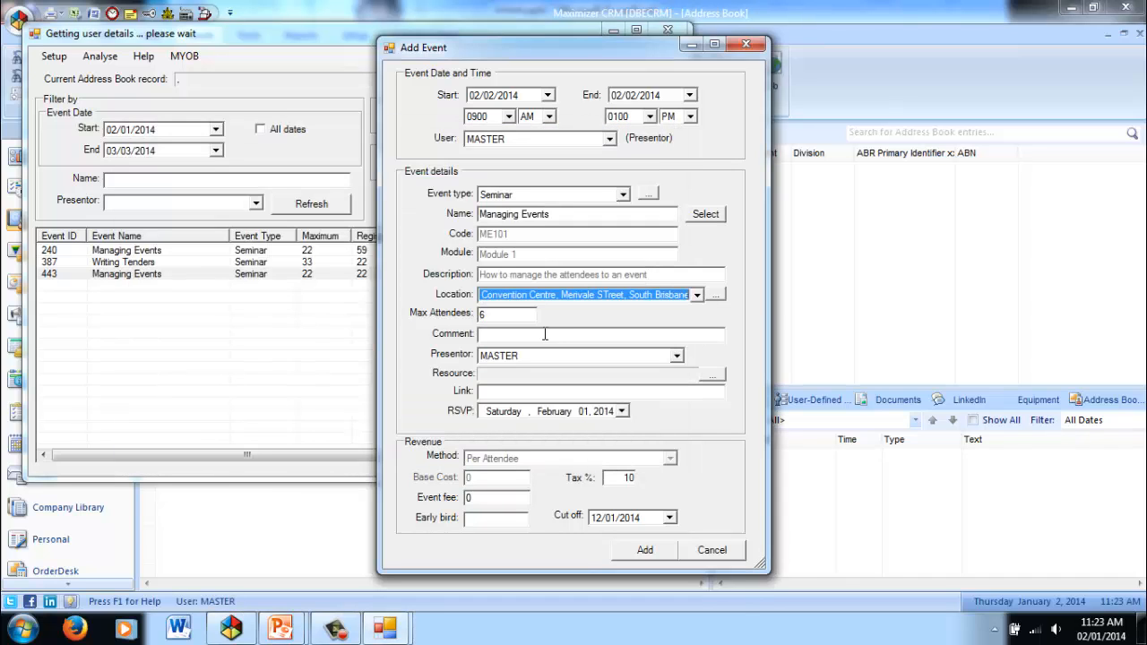
Set the maximum attendees to 12 and enter the comment "Test event".
key(Tab)
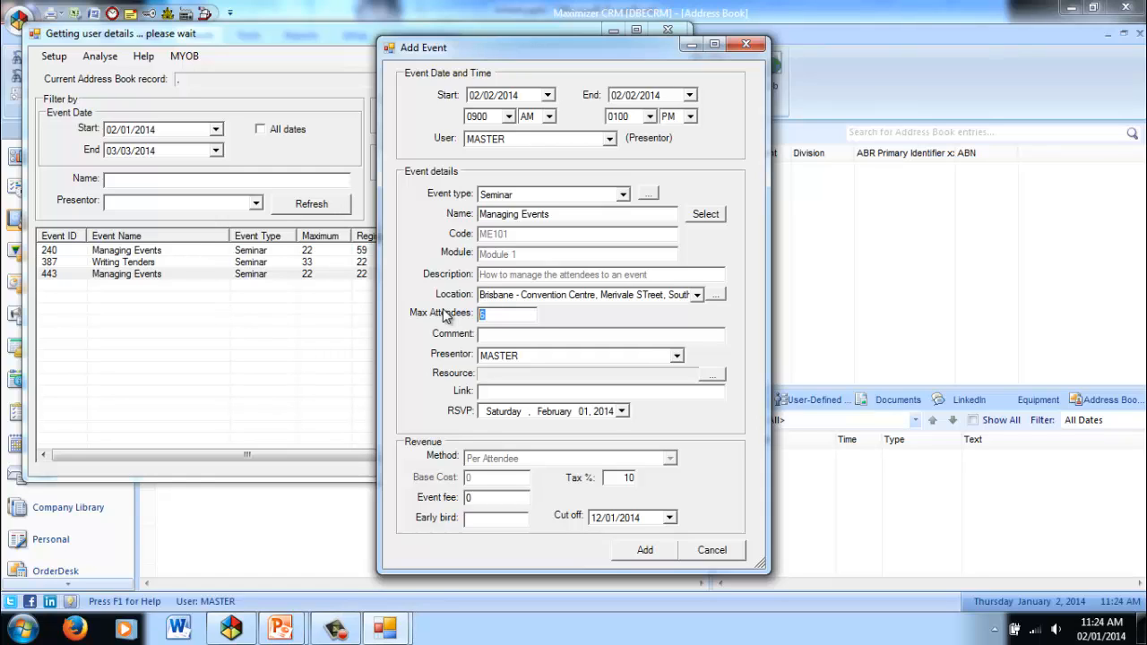
text(12)
key(Tab)
text(Test)
text(event)
Assign the Notebook and Projector resources to the new event.
click(712, 374)
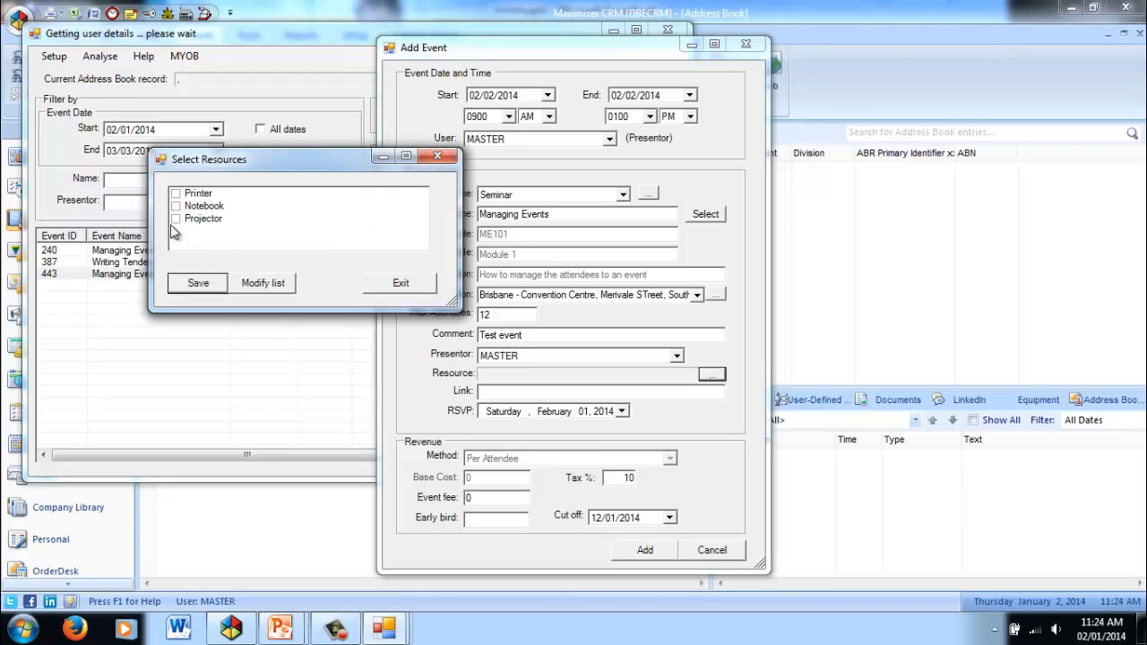
click(176, 219)
click(176, 206)
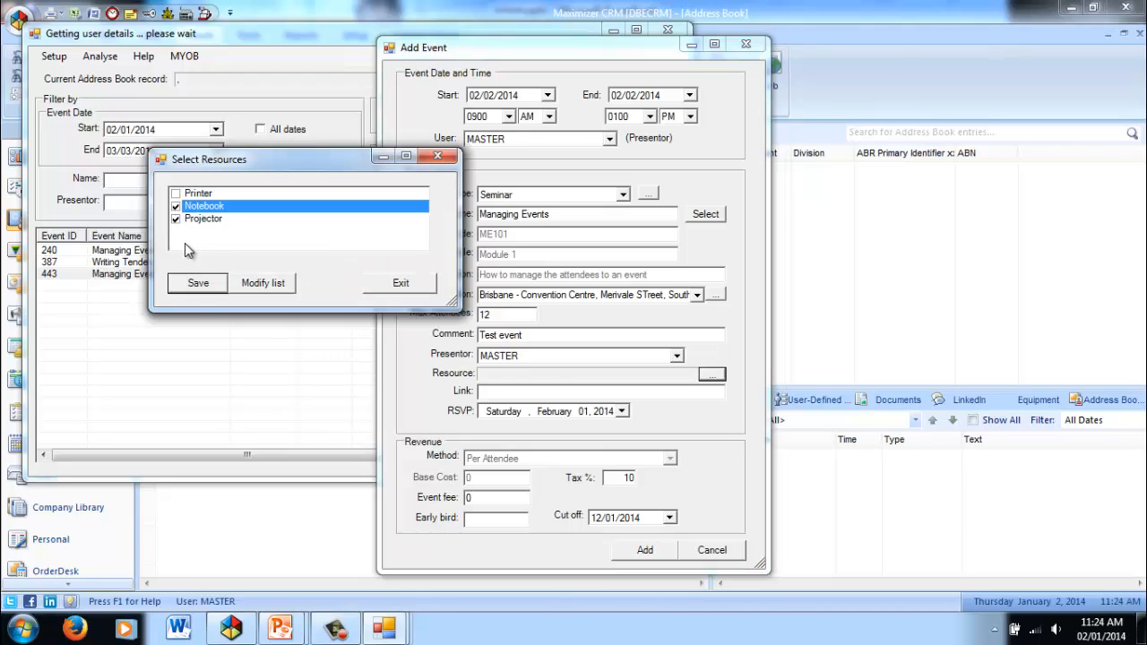
click(198, 284)
text(http:)
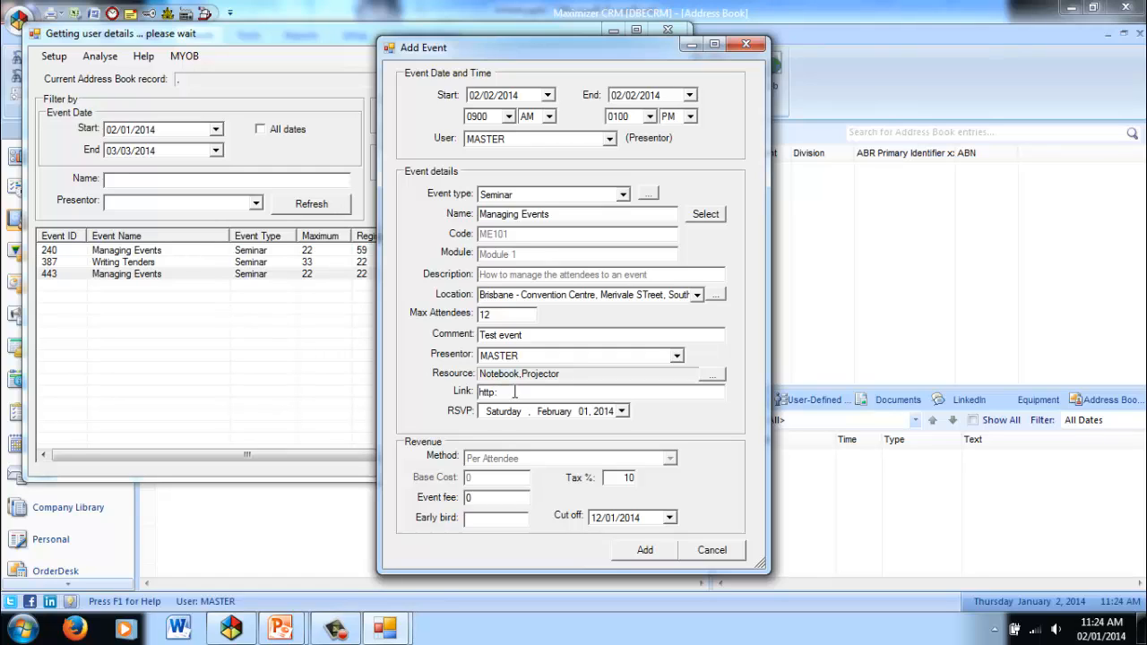
text(//www.crmcentral.biz)
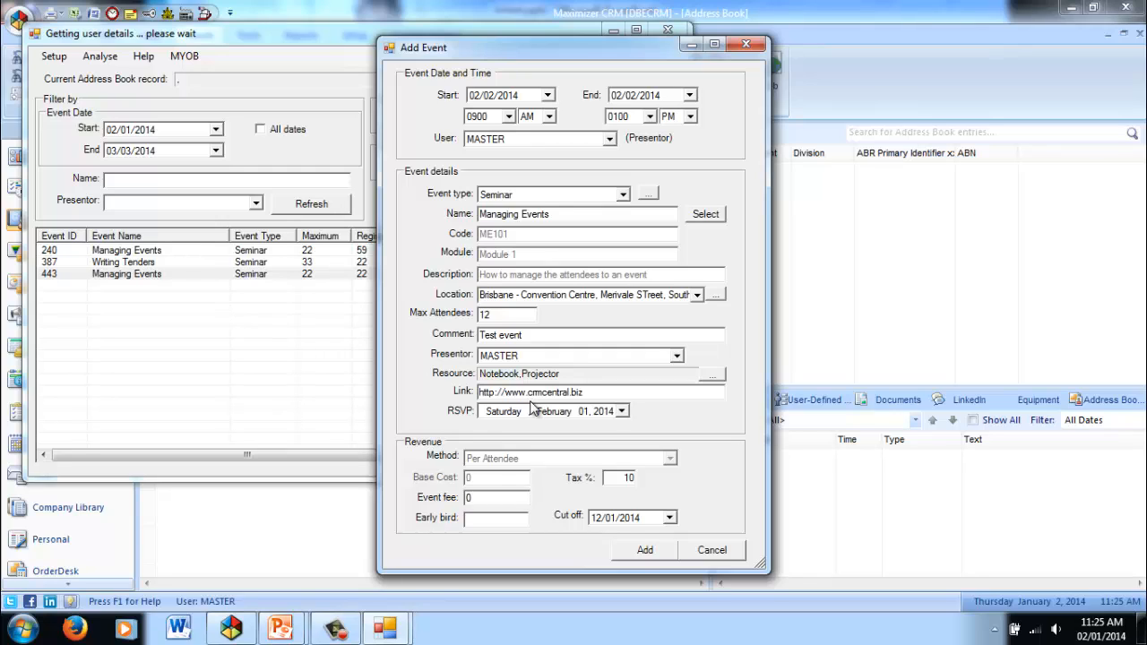
Set the event fee to 120 and the early bird fee to 100, and add the event.
click(502, 496)
text(120)
key(Tab)
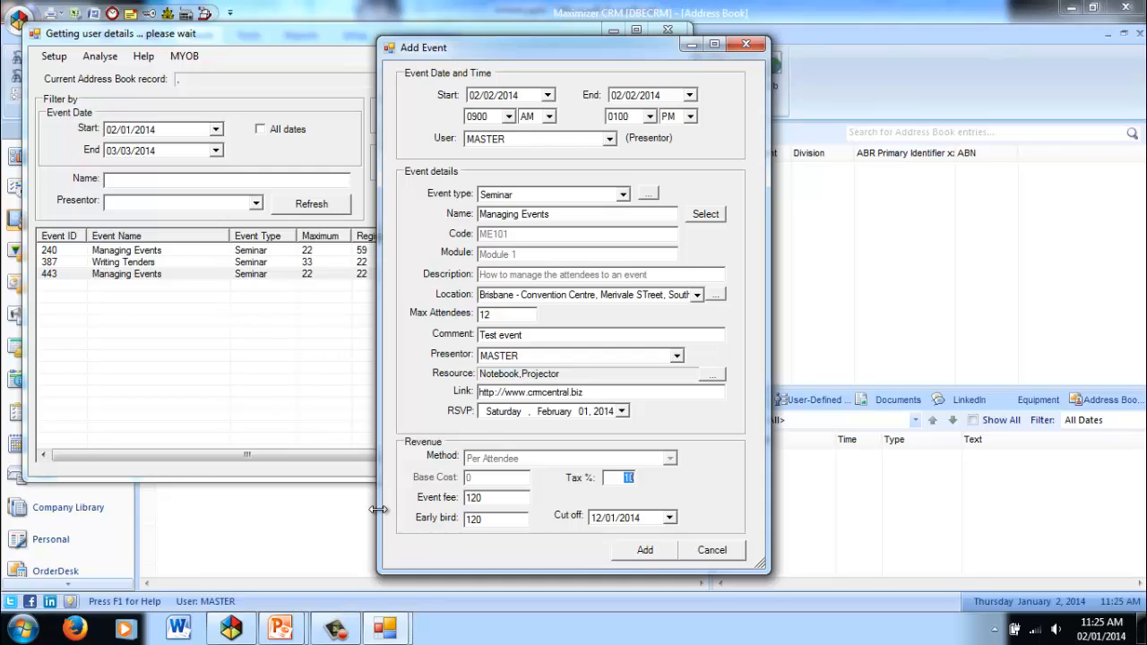
key(Tab)
key(BackSpace)
text(100)
key(Tab)
click(652, 546)
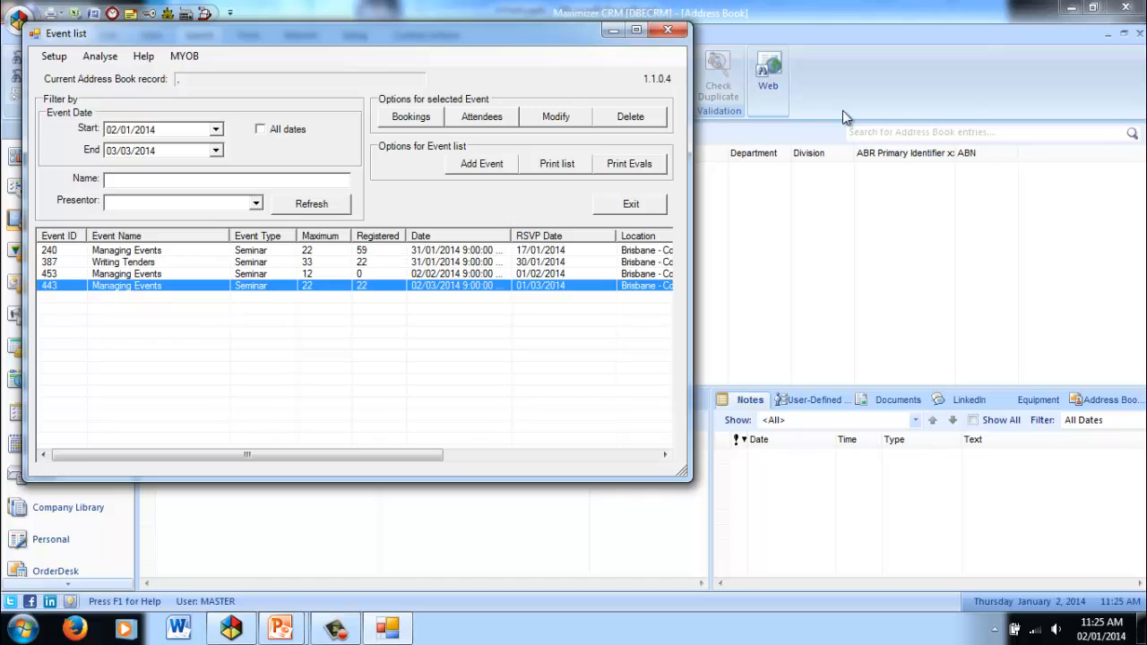
Open the details of the 02/03/2014 Managing Events event and view its contact details settings without changing them.
click(562, 119)
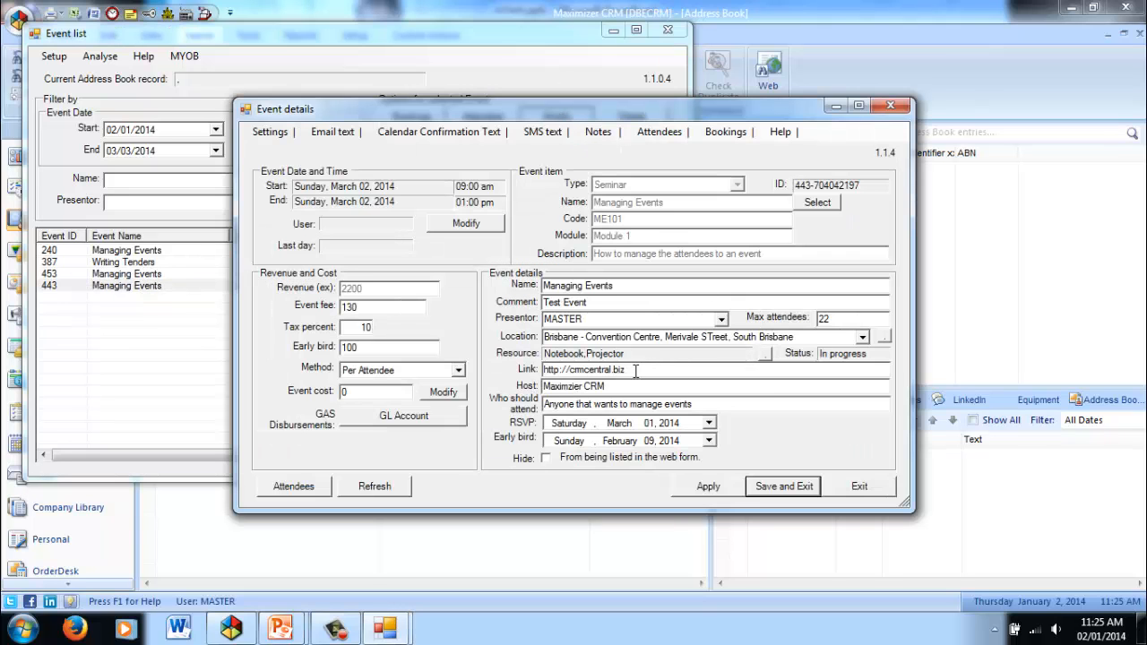
click(266, 132)
click(279, 149)
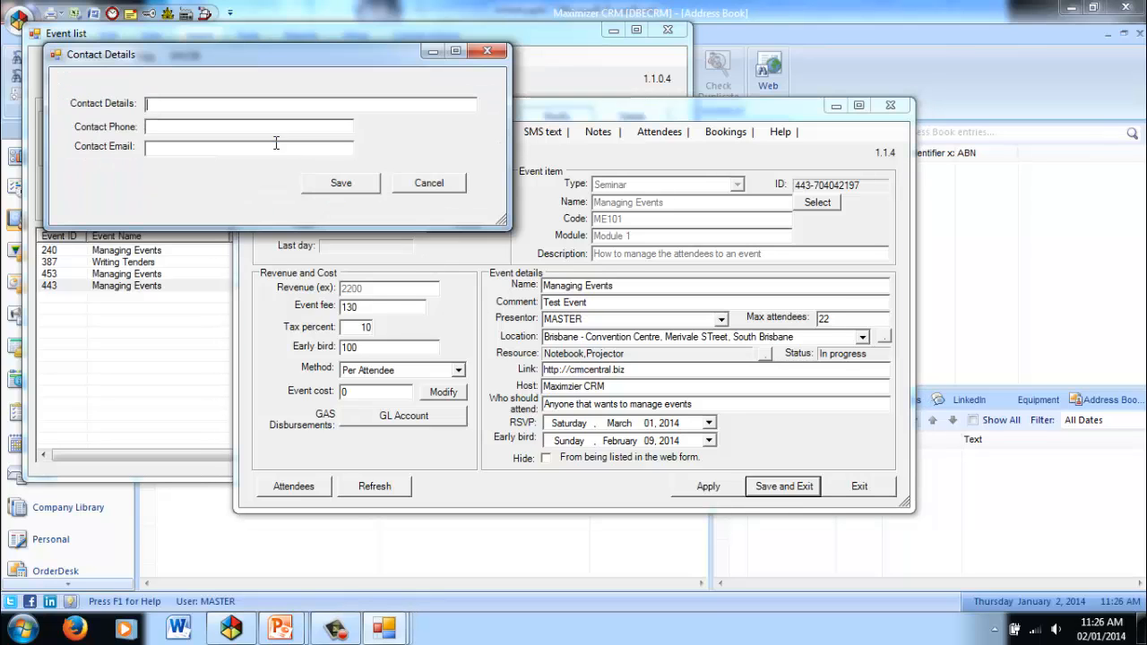
click(430, 184)
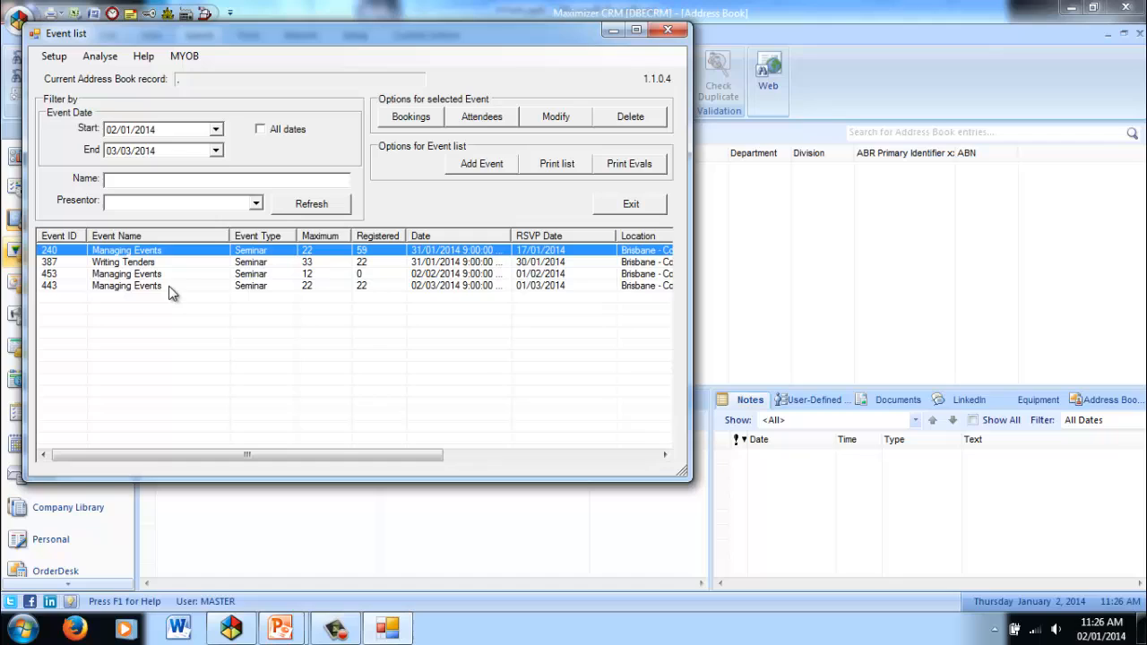
View the attendee list of the 02/03/2014 Managing Events event and close it.
click(170, 287)
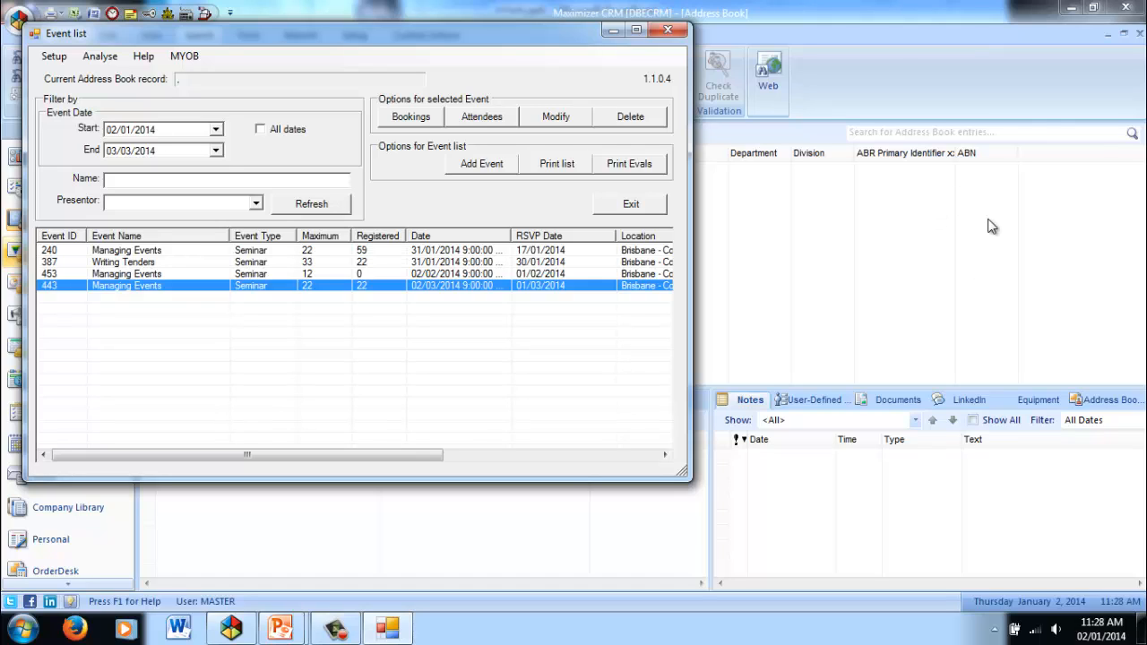
click(496, 120)
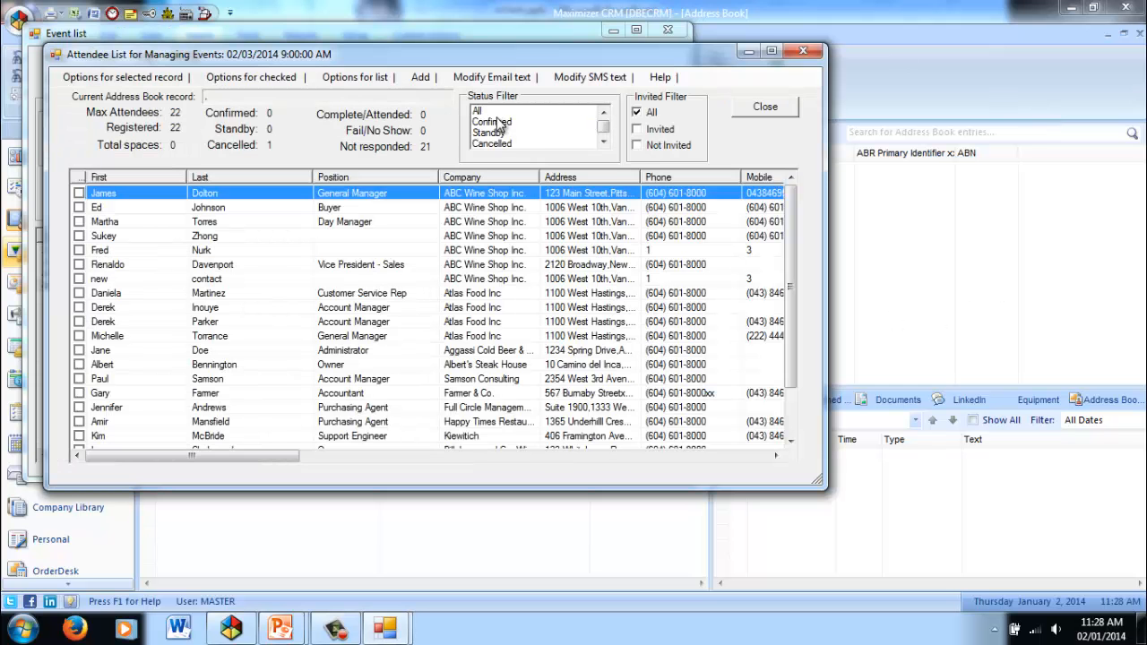
click(765, 108)
Open the attendee list of the 02/02/2014 Managing Events event, search for a person by last name and select the match for adding.
click(491, 121)
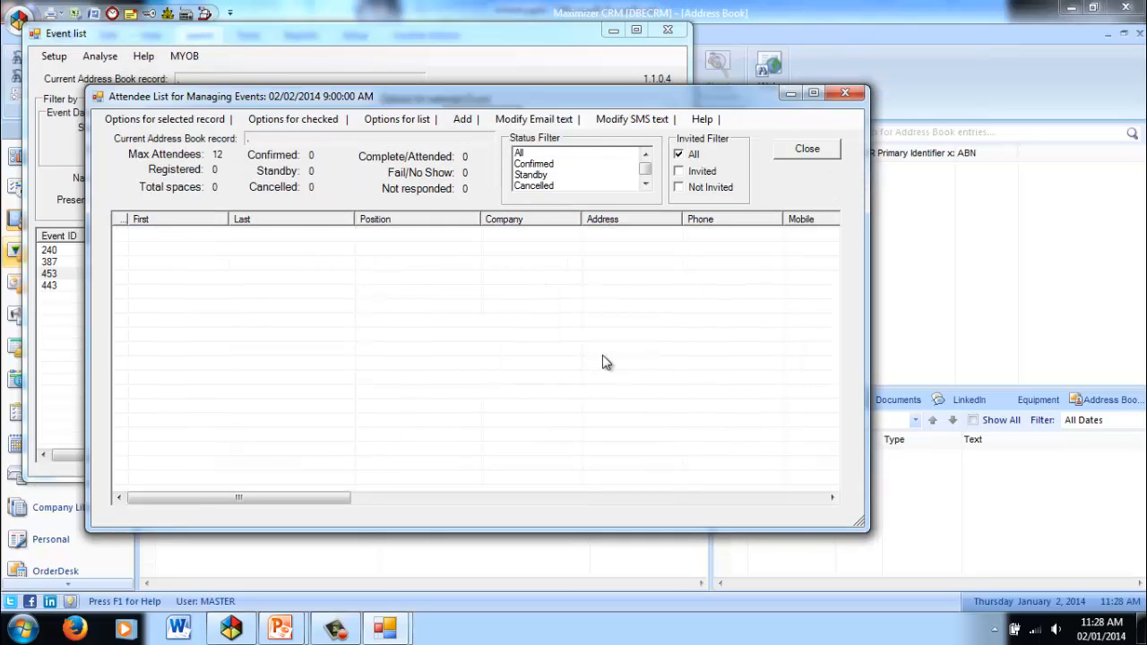
click(462, 119)
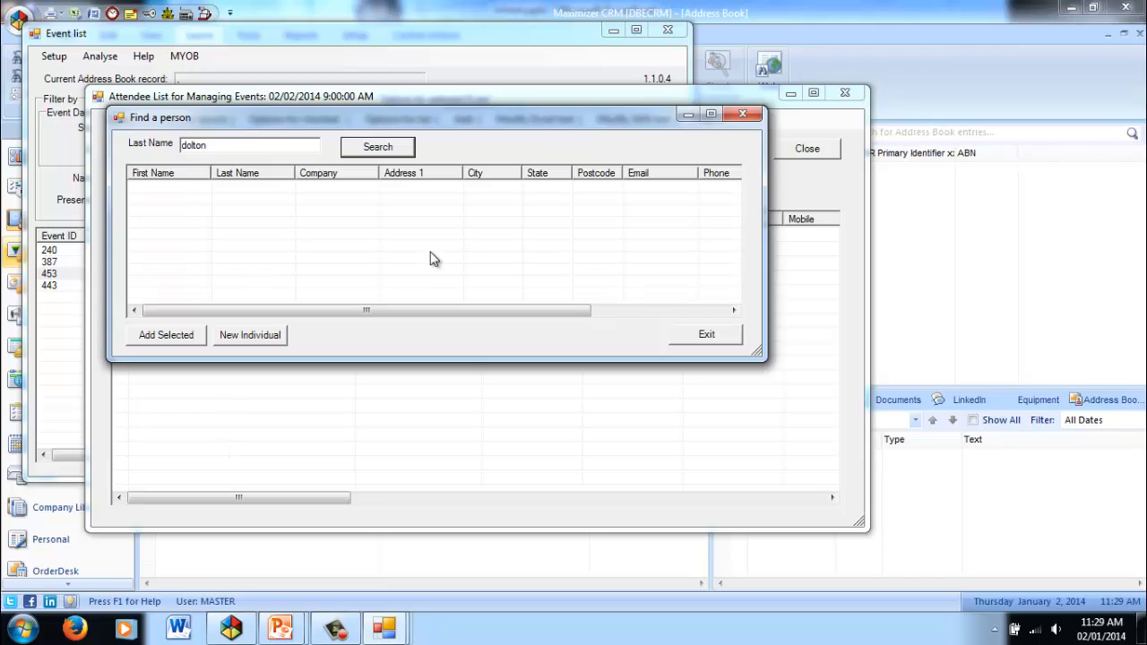
click(395, 146)
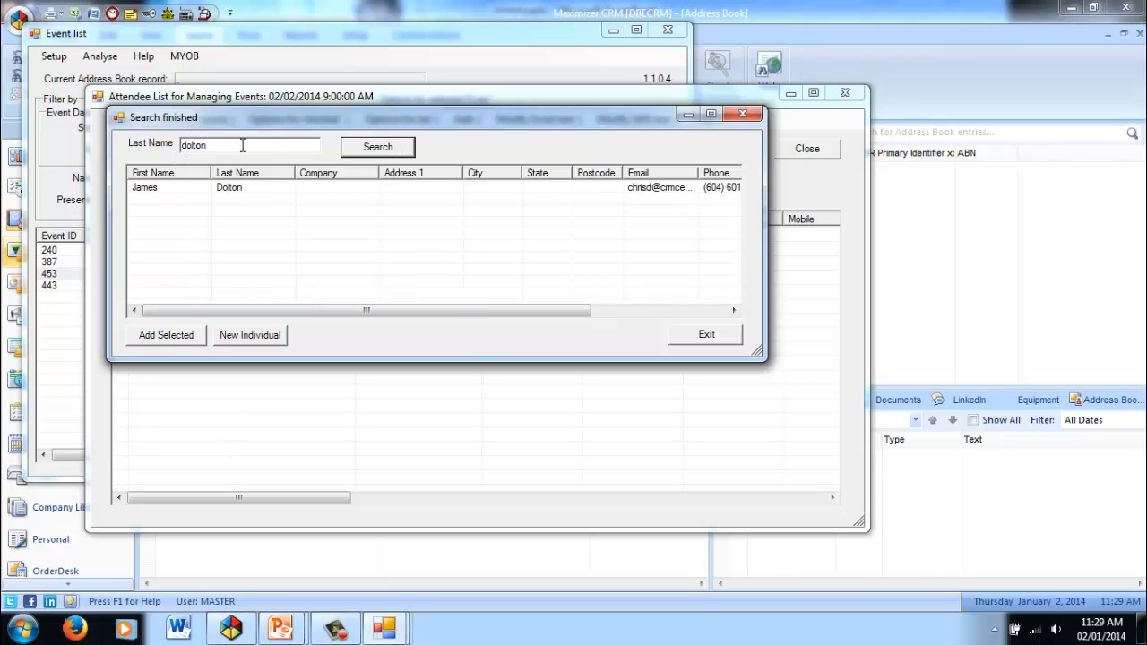
click(165, 195)
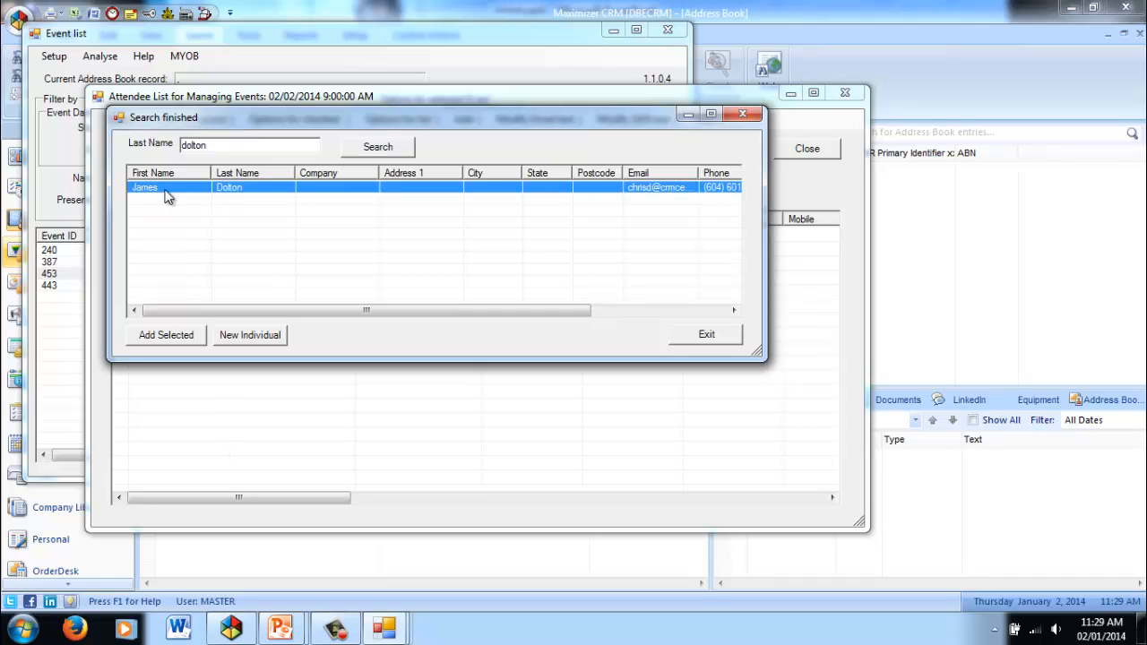
click(164, 337)
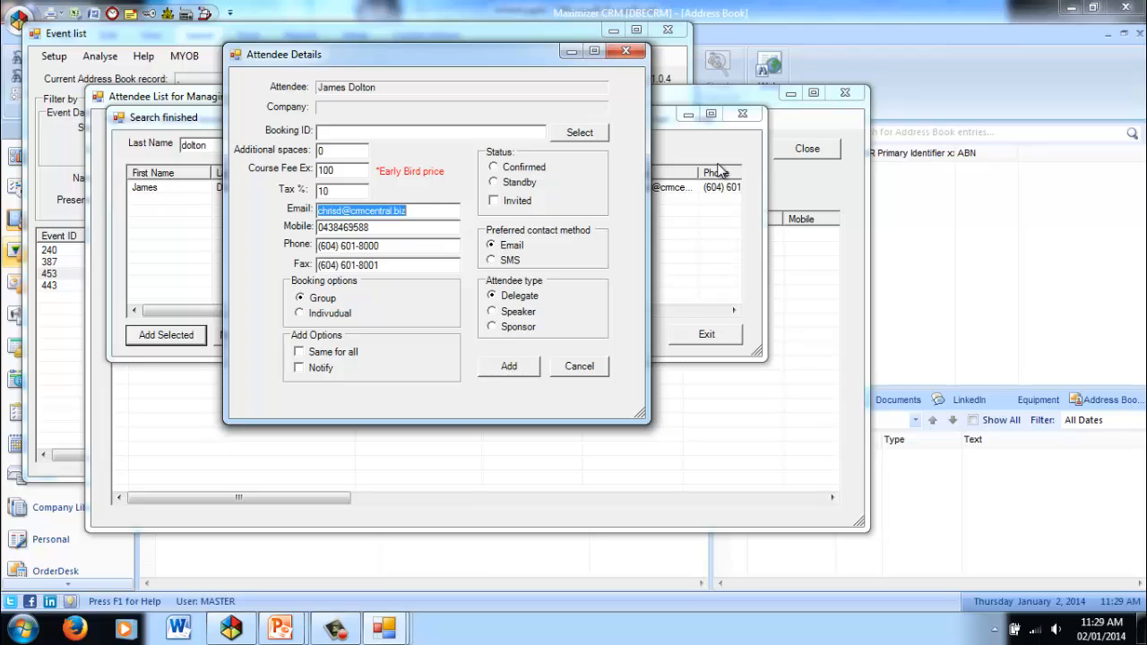
Add the found person to the event as a Confirmed Delegate with an individual booking and no notification.
click(408, 132)
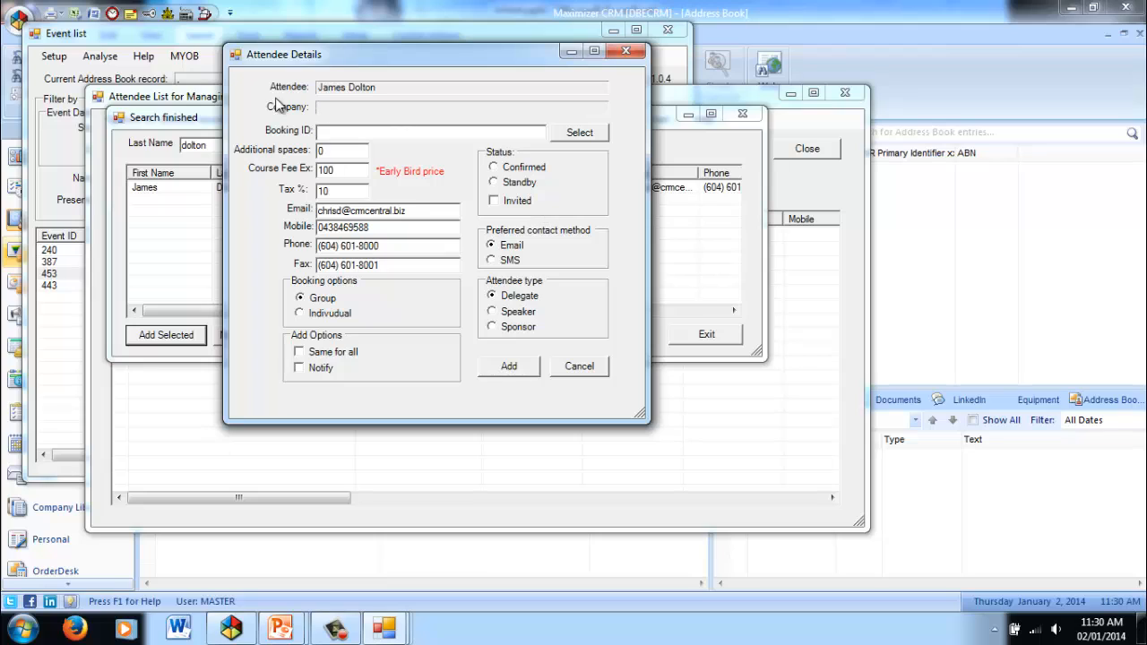
click(492, 167)
click(529, 296)
click(305, 314)
click(300, 367)
click(299, 367)
click(512, 367)
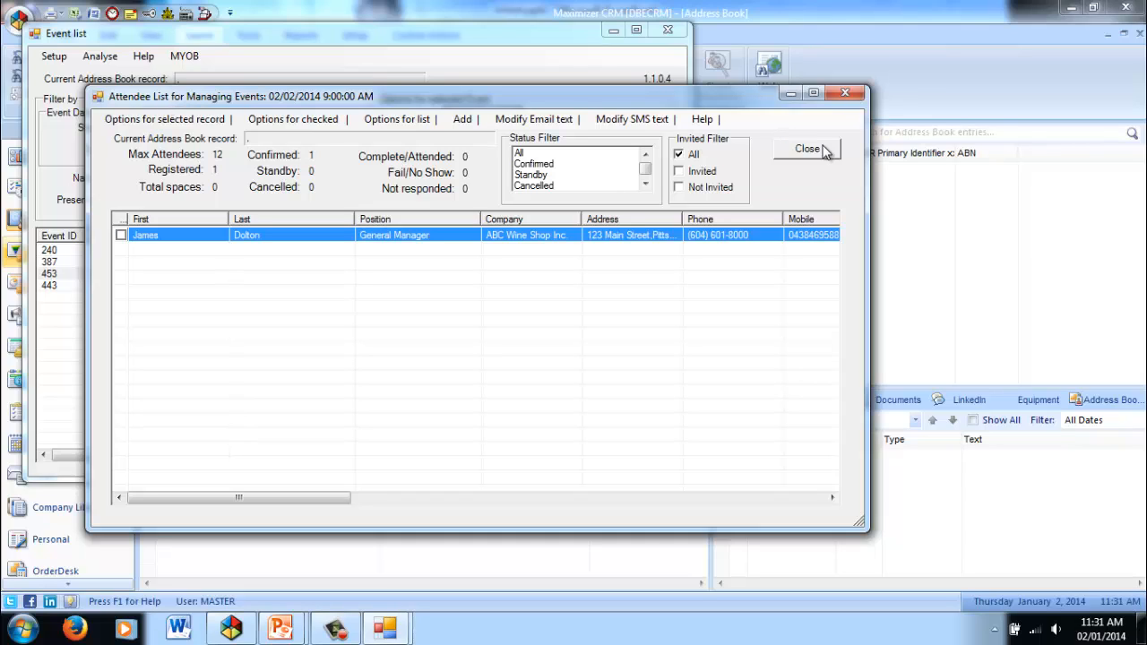
Switch to the Maximizer address book and retrieve the contacts of the saved External DB search.
click(932, 231)
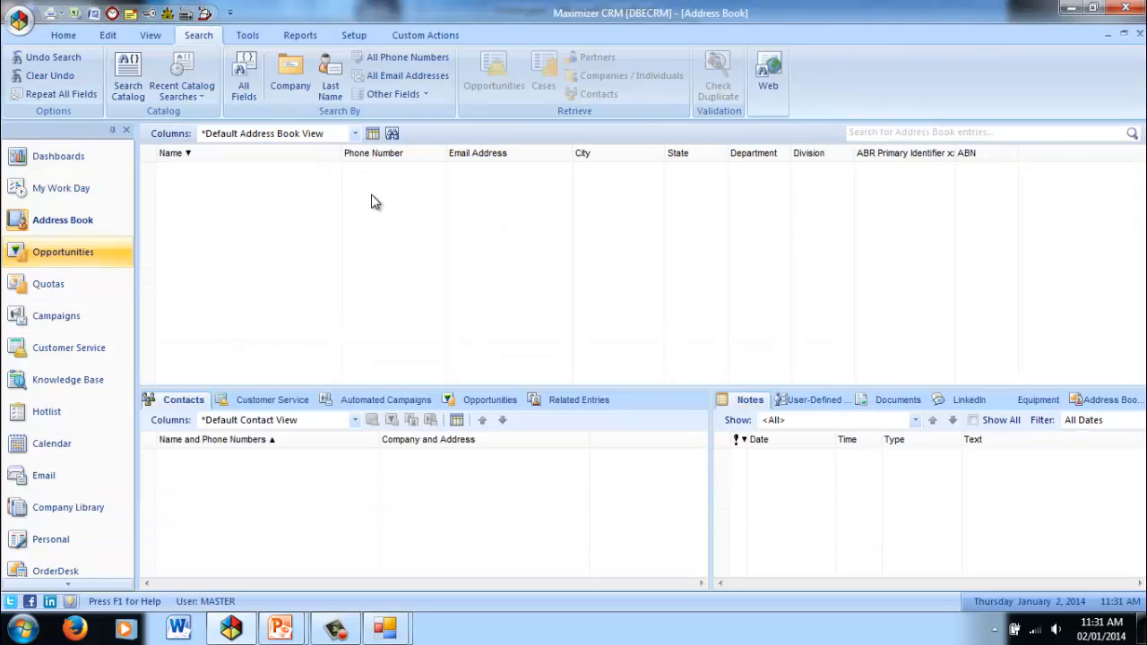
click(130, 82)
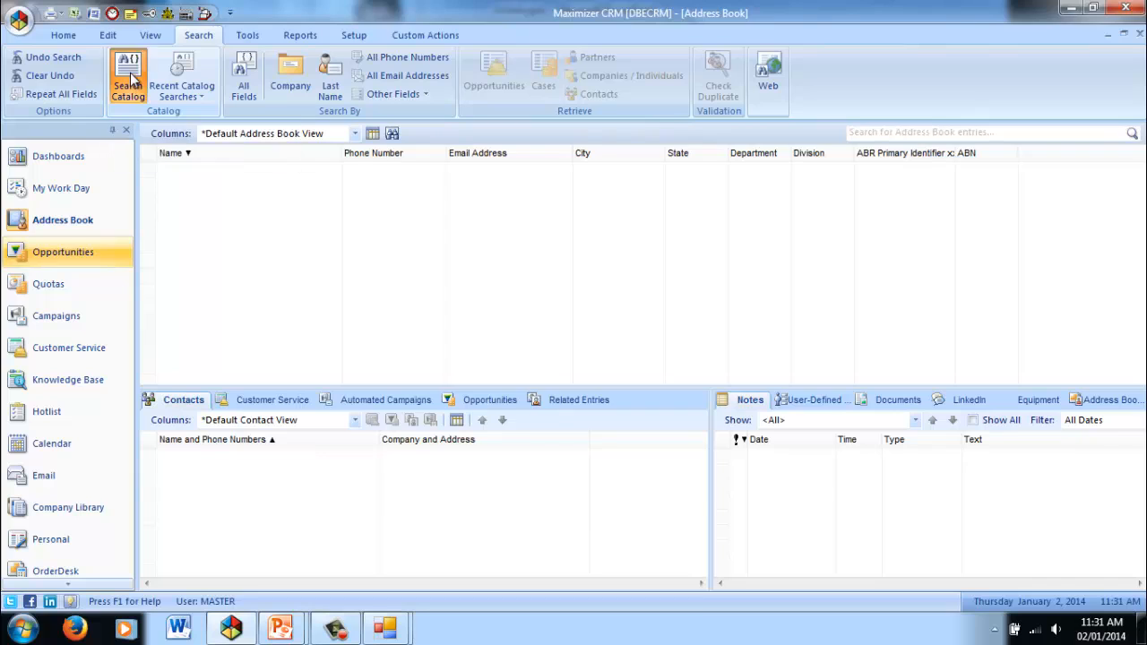
click(130, 85)
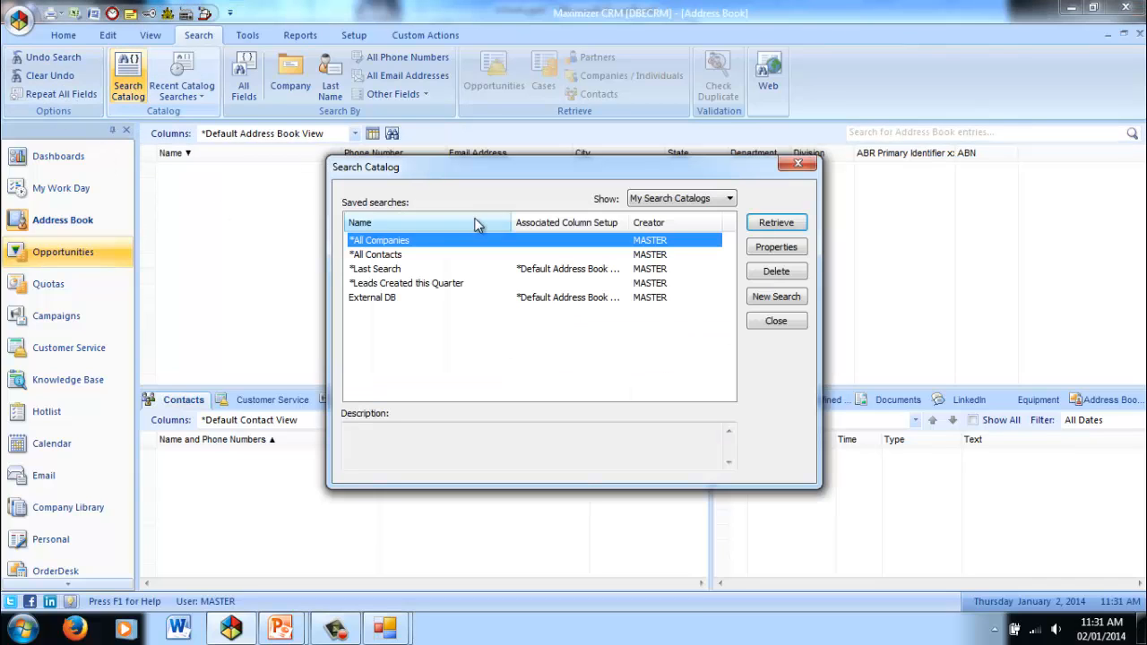
click(384, 299)
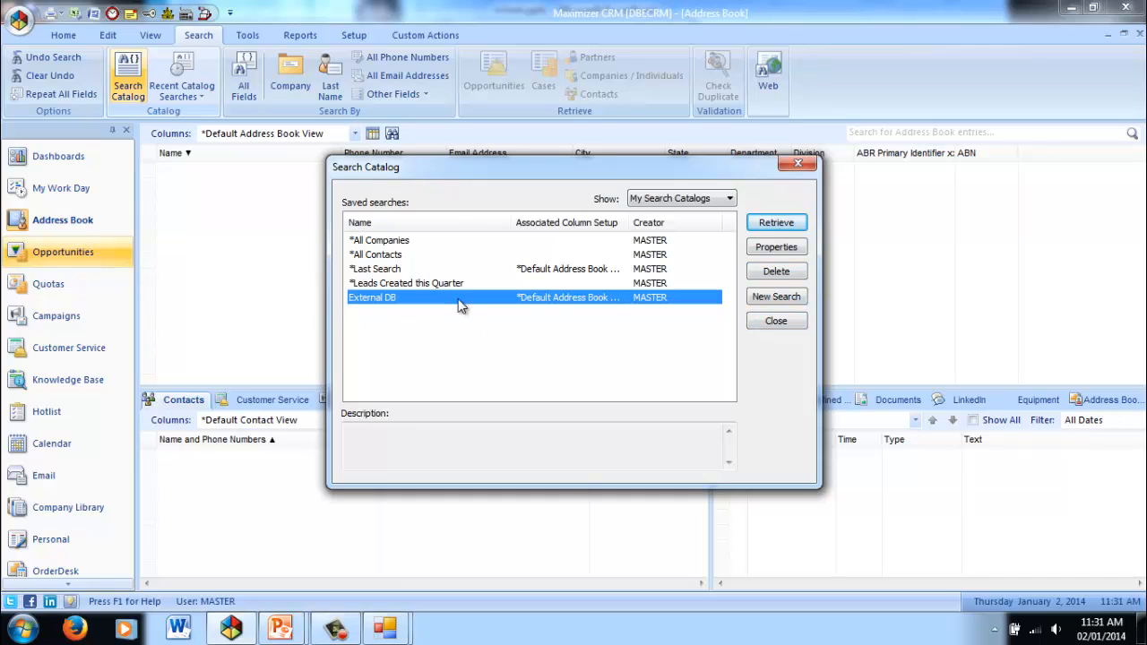
click(777, 223)
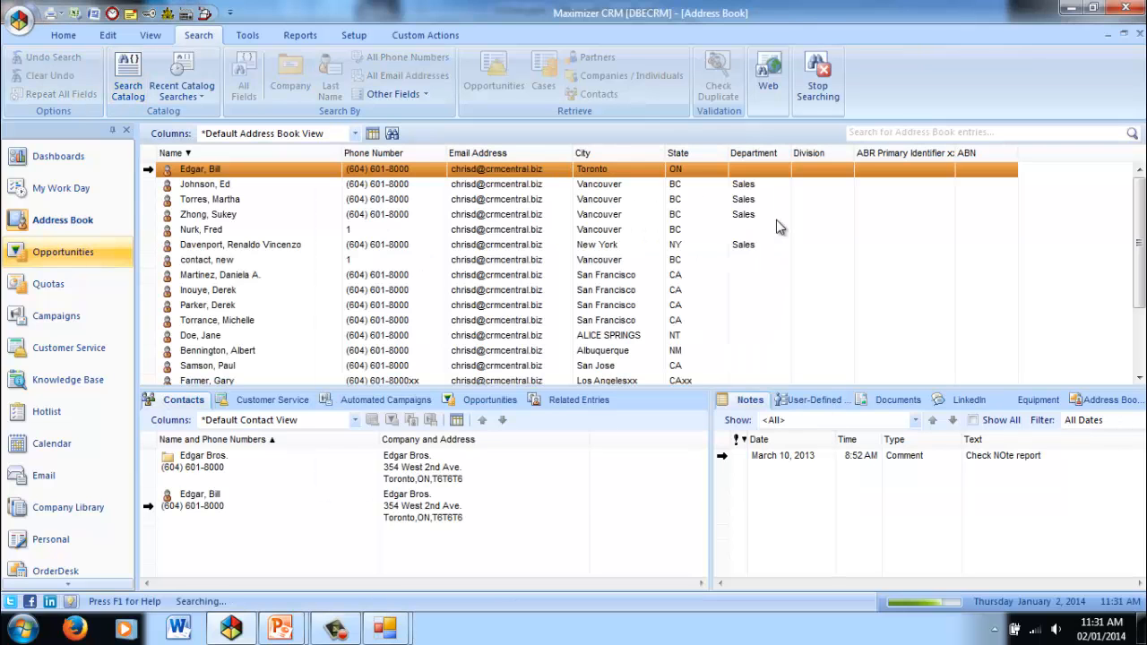
Return to the attendee list and add the entire retrieved contact list as Invited, with the same settings for all.
click(386, 628)
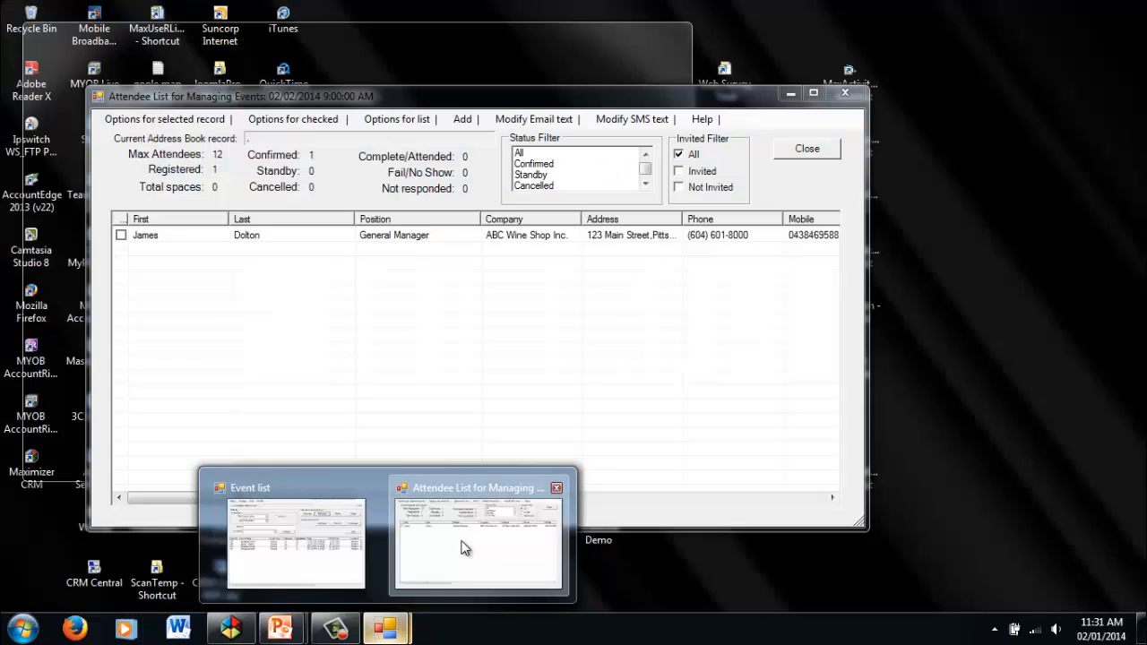
click(465, 547)
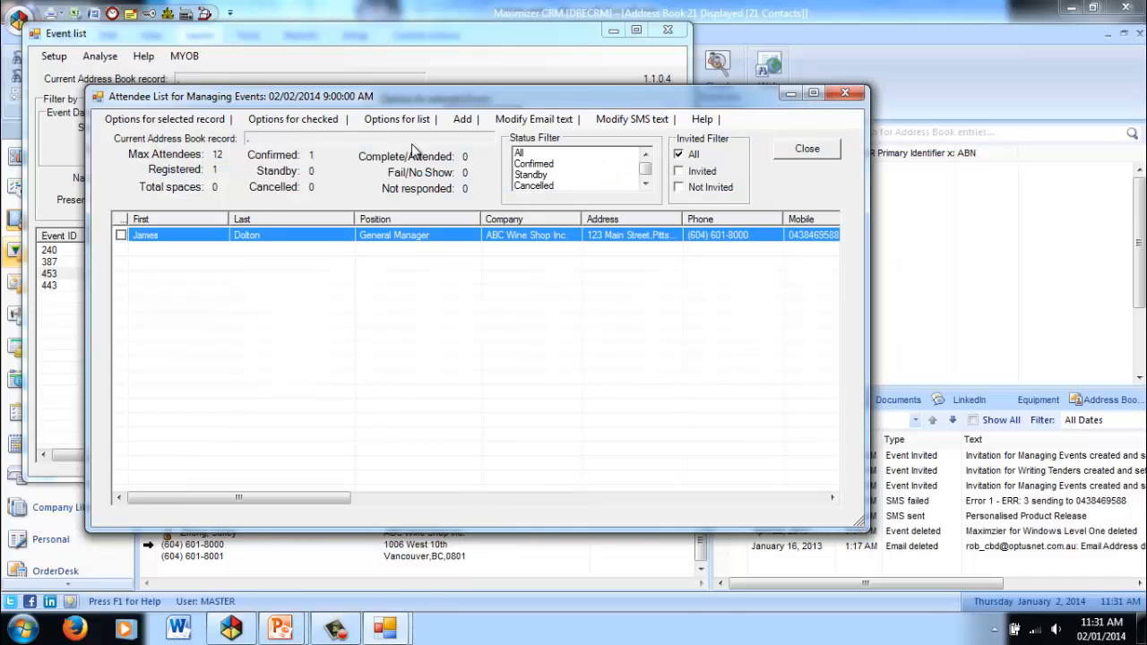
click(464, 120)
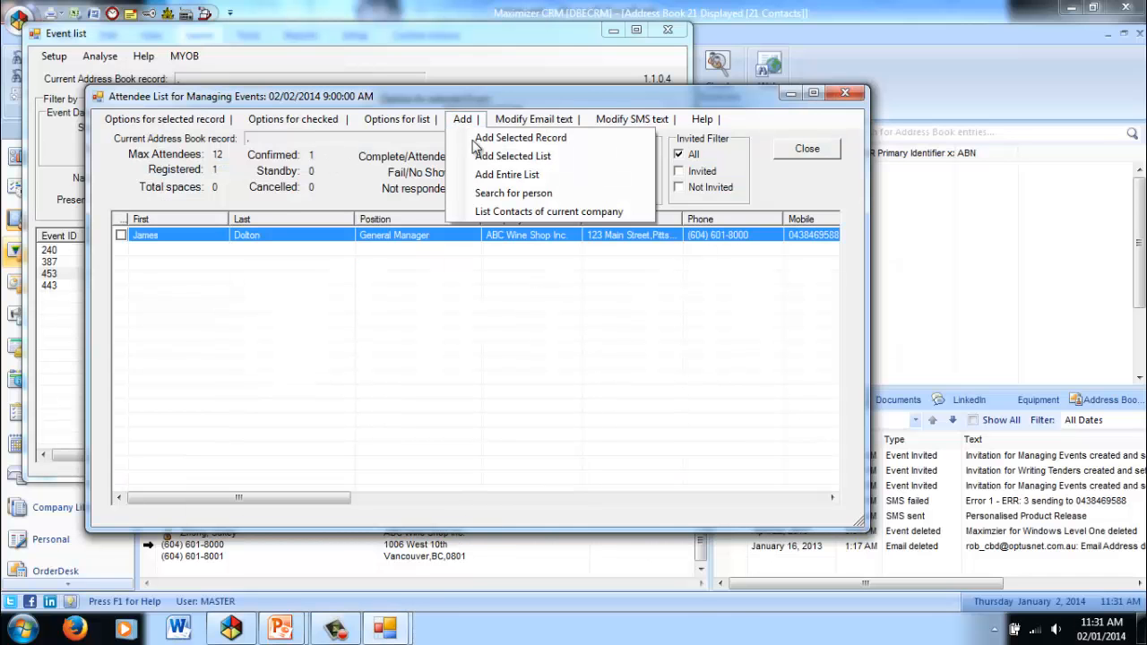
click(492, 177)
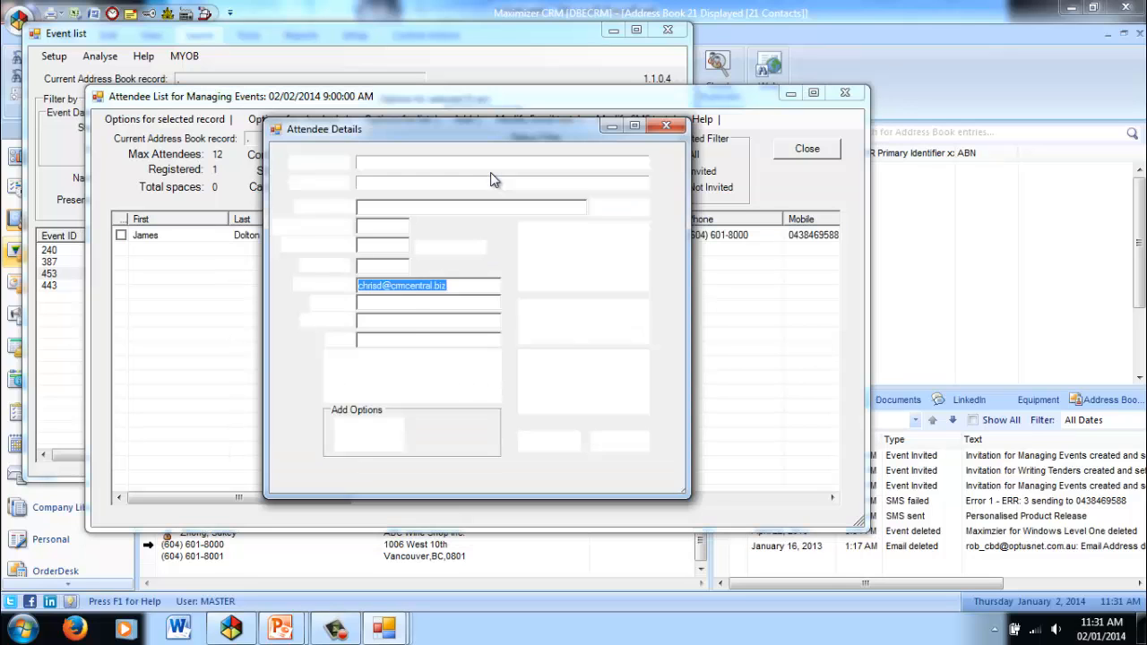
click(536, 277)
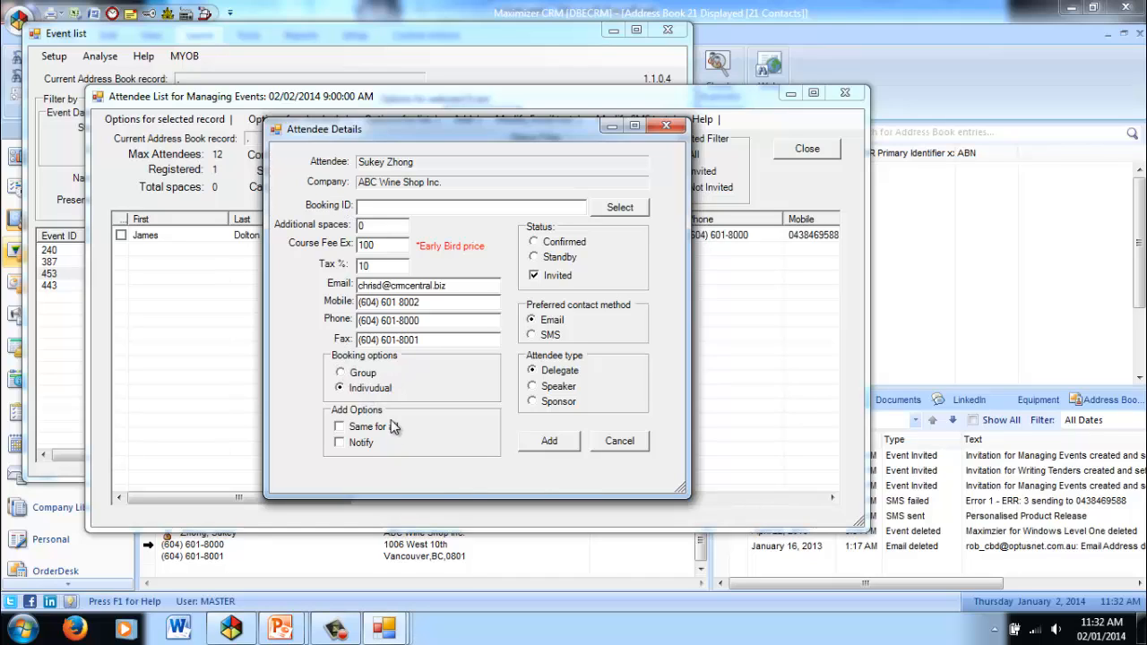
click(339, 428)
click(550, 441)
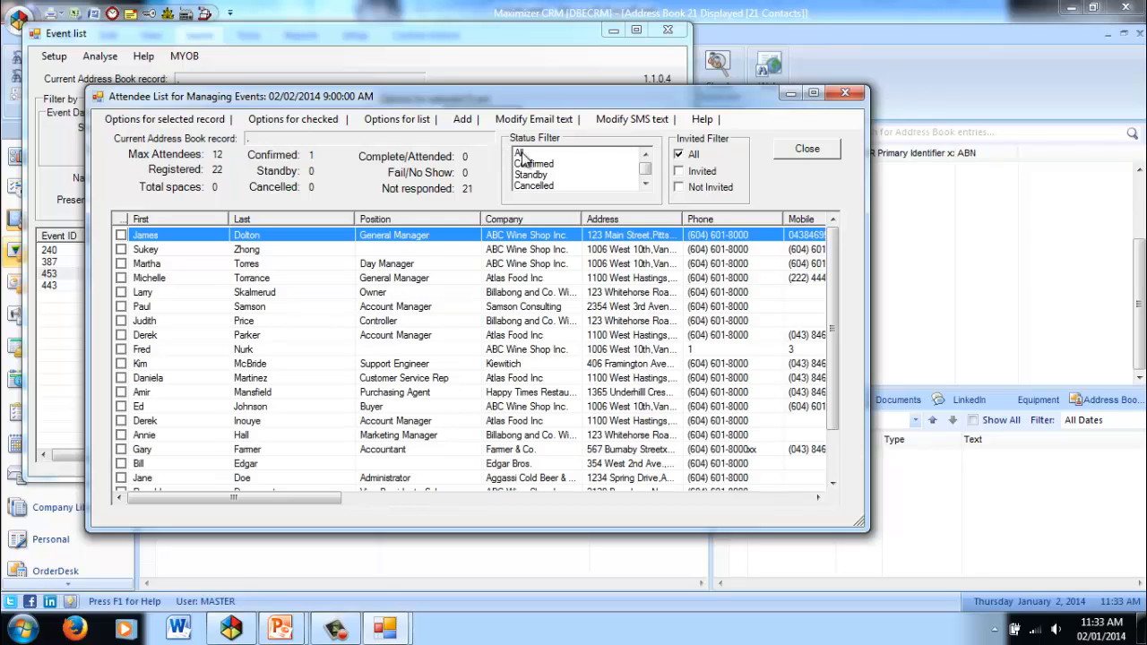
Filter the attendee list to Invited people with the Not responded status and display that list in Maximizer.
scroll(647, 183, down, 1)
click(529, 186)
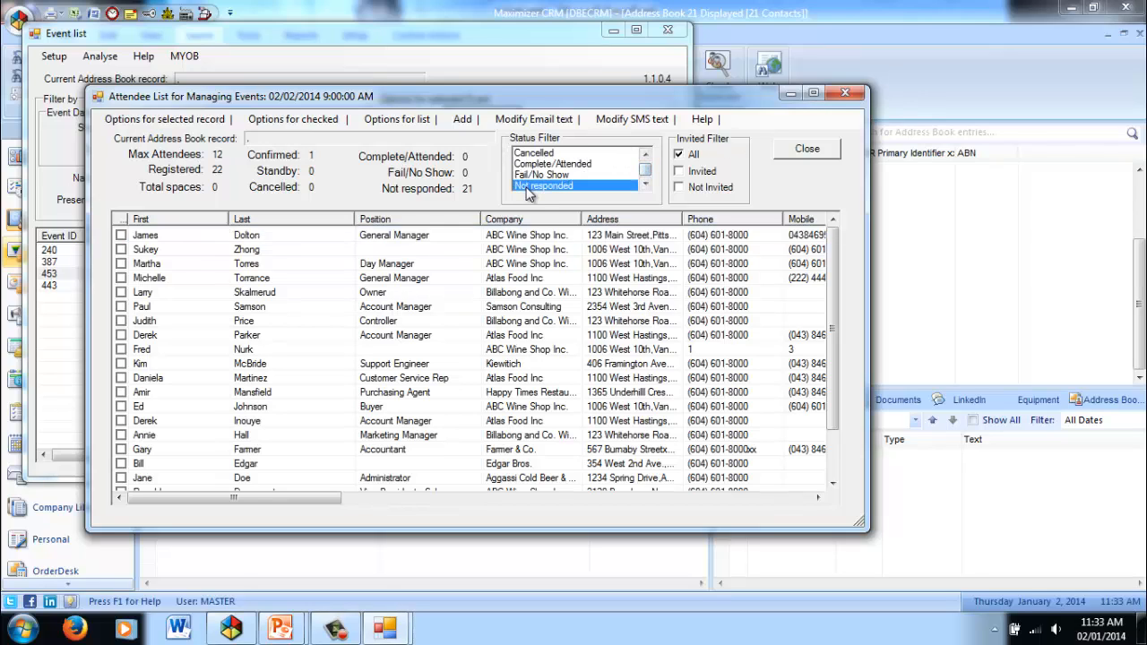
click(679, 171)
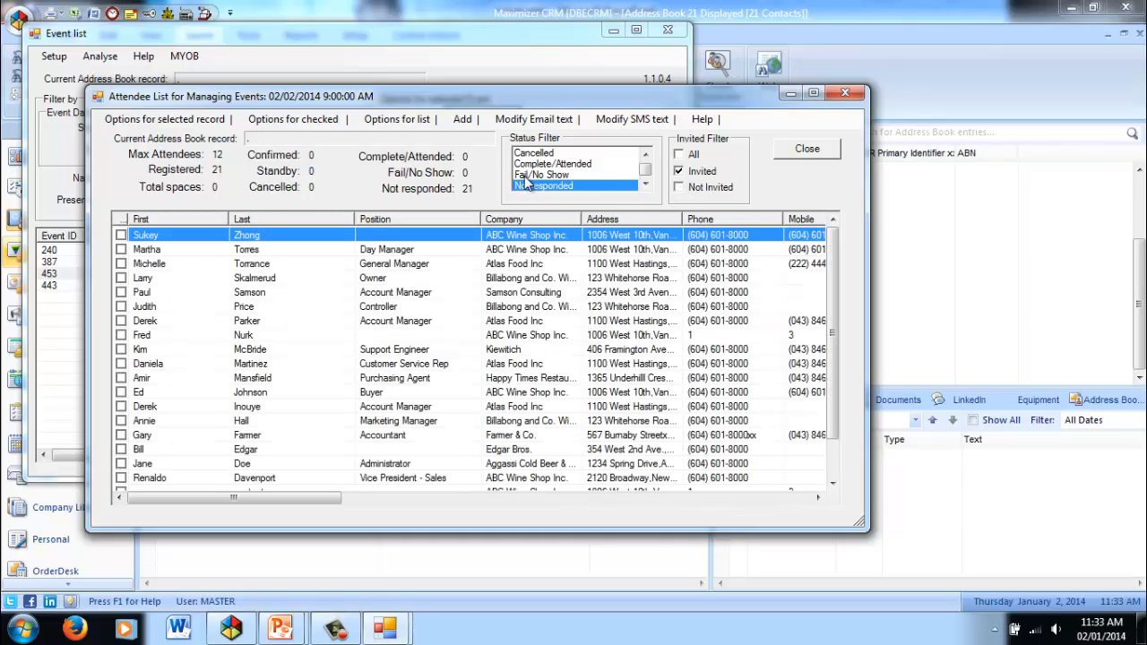
click(380, 120)
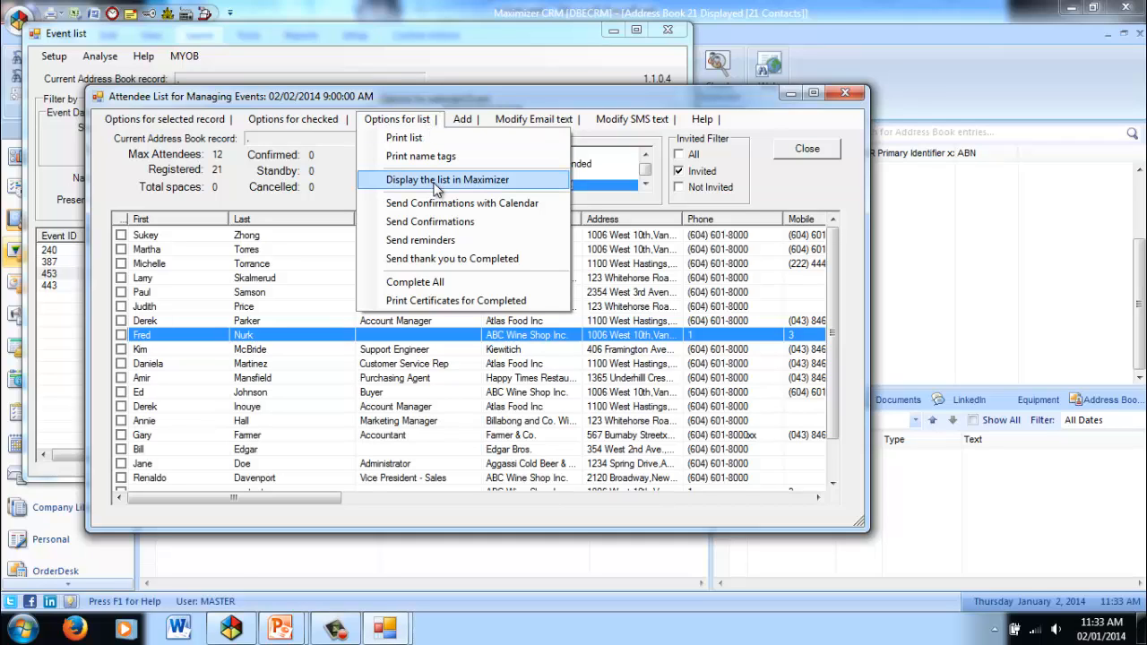
click(467, 180)
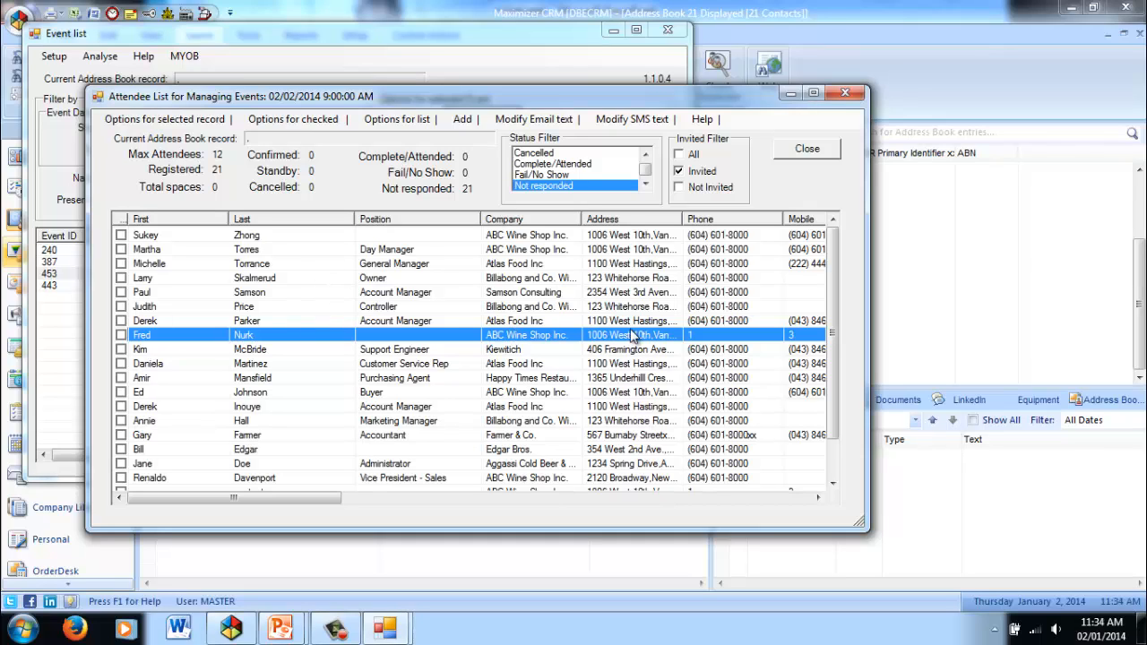
Check the attendees in the fourth and eighth rows and mark them as Confirmed.
click(121, 278)
click(121, 335)
click(298, 128)
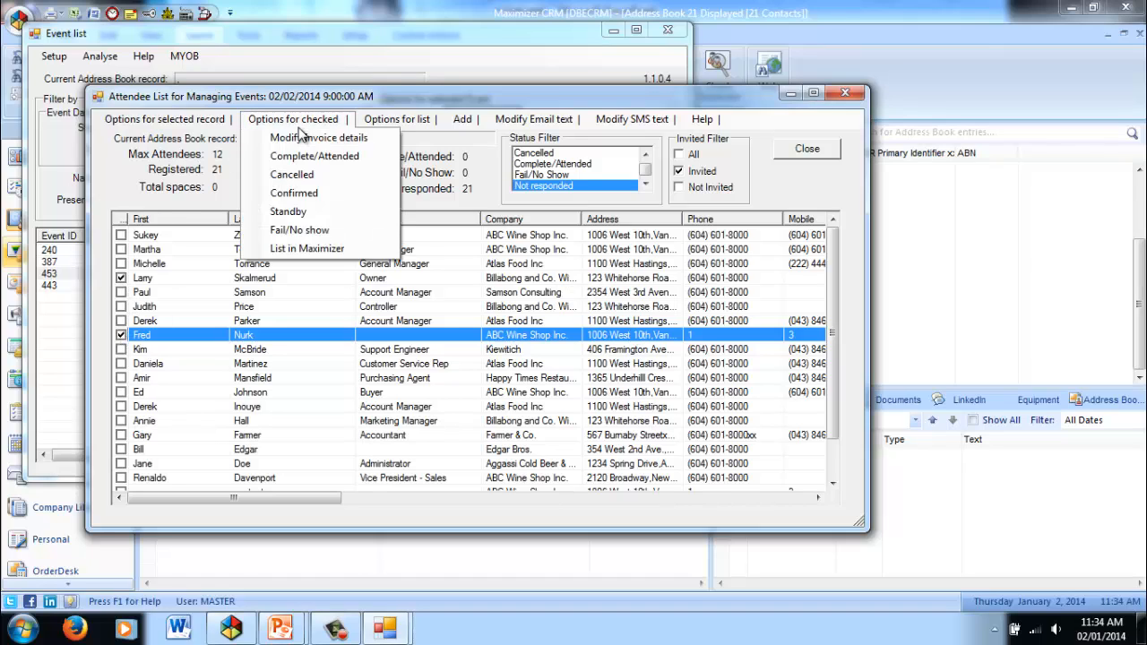
click(299, 196)
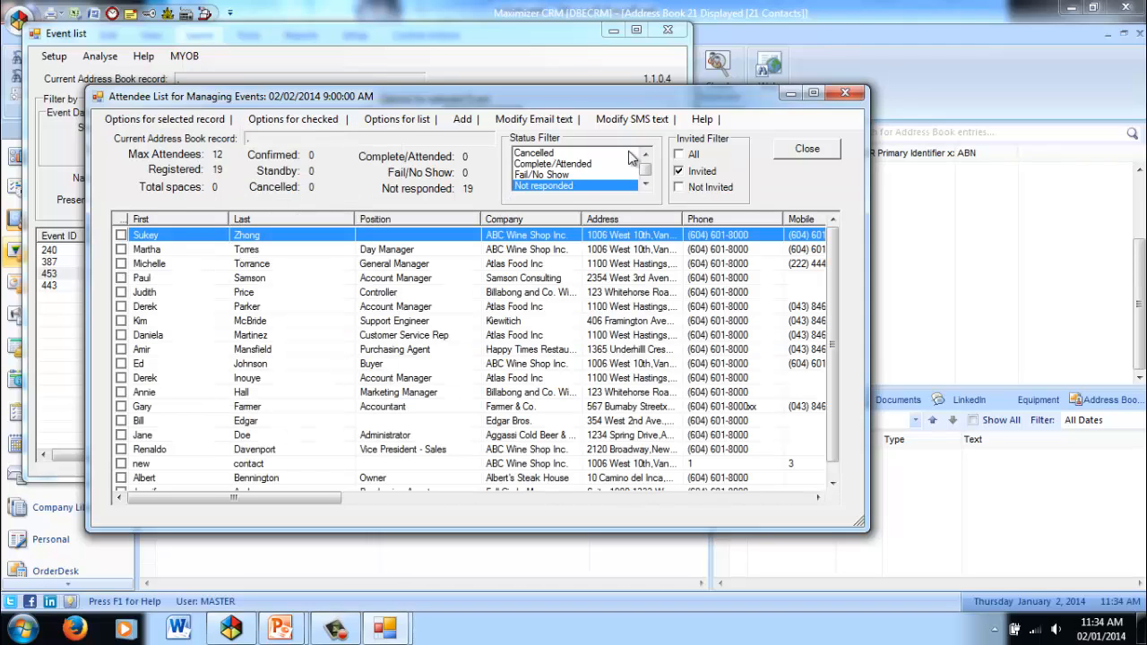
View only the Confirmed attendees and reset the status filter to All.
scroll(609, 163, up, 2)
click(539, 165)
click(589, 249)
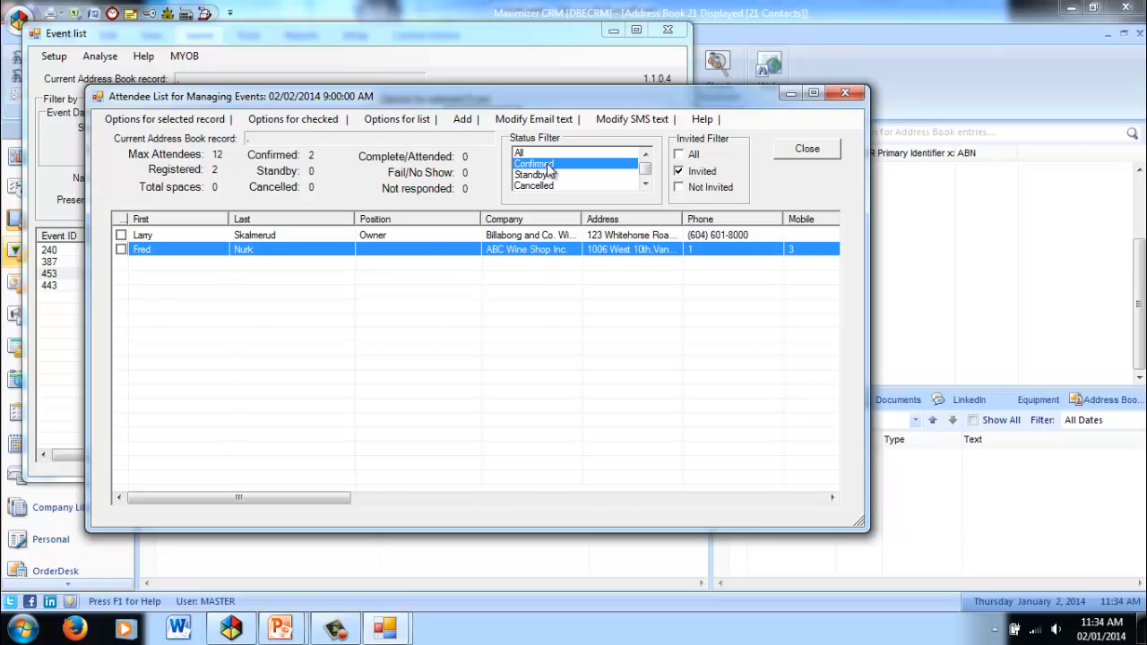
click(520, 153)
Modify the attendee record of the Atlas Food Inc General Manager to Confirmed with the DAIRY FREE dietary requirement and save it.
click(281, 264)
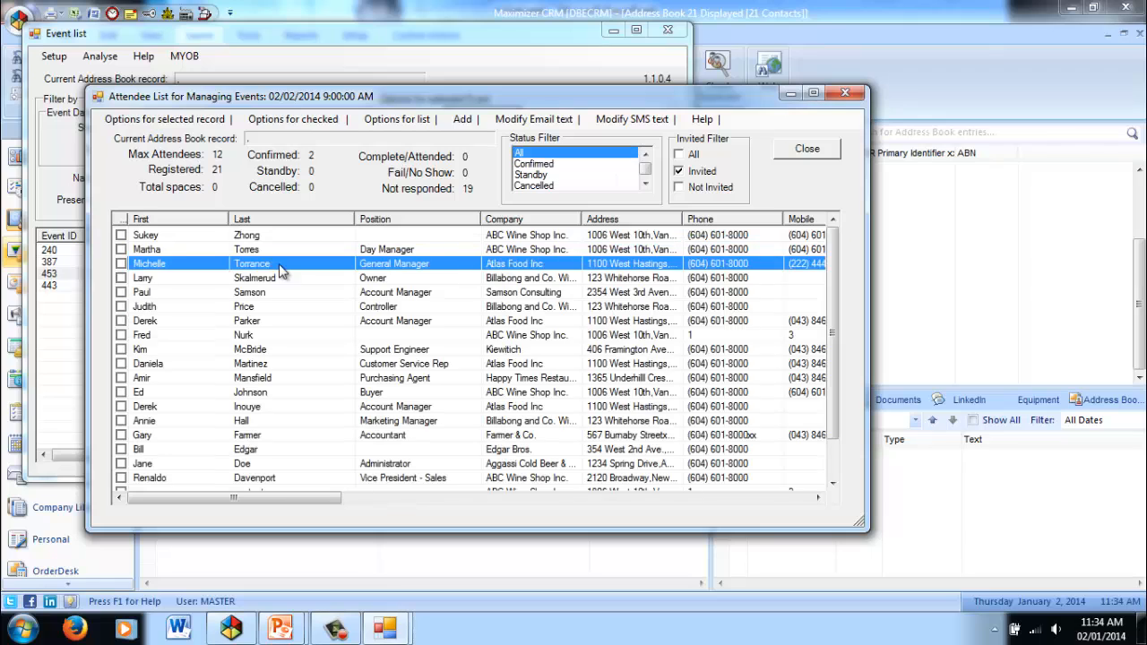
click(175, 123)
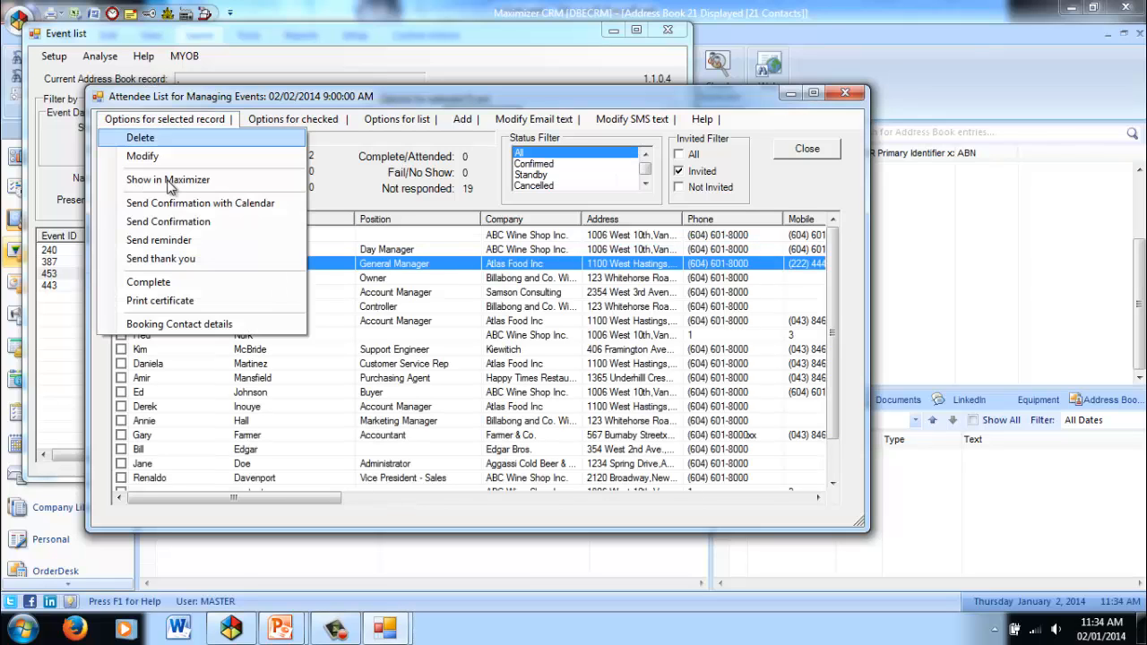
click(139, 157)
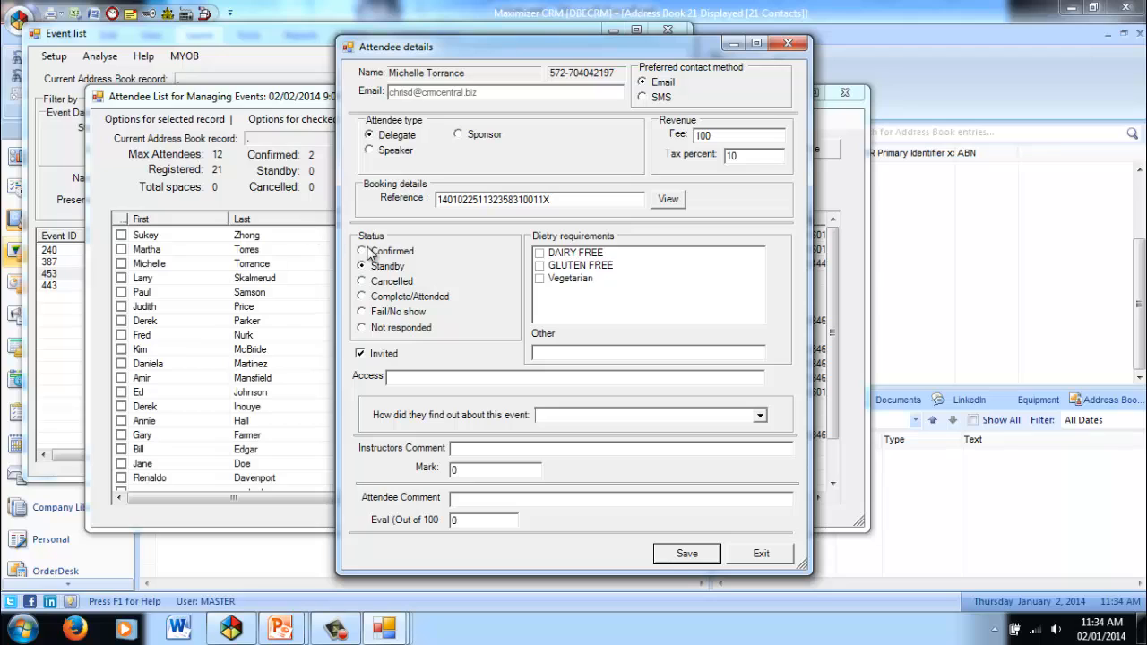
click(362, 251)
click(541, 253)
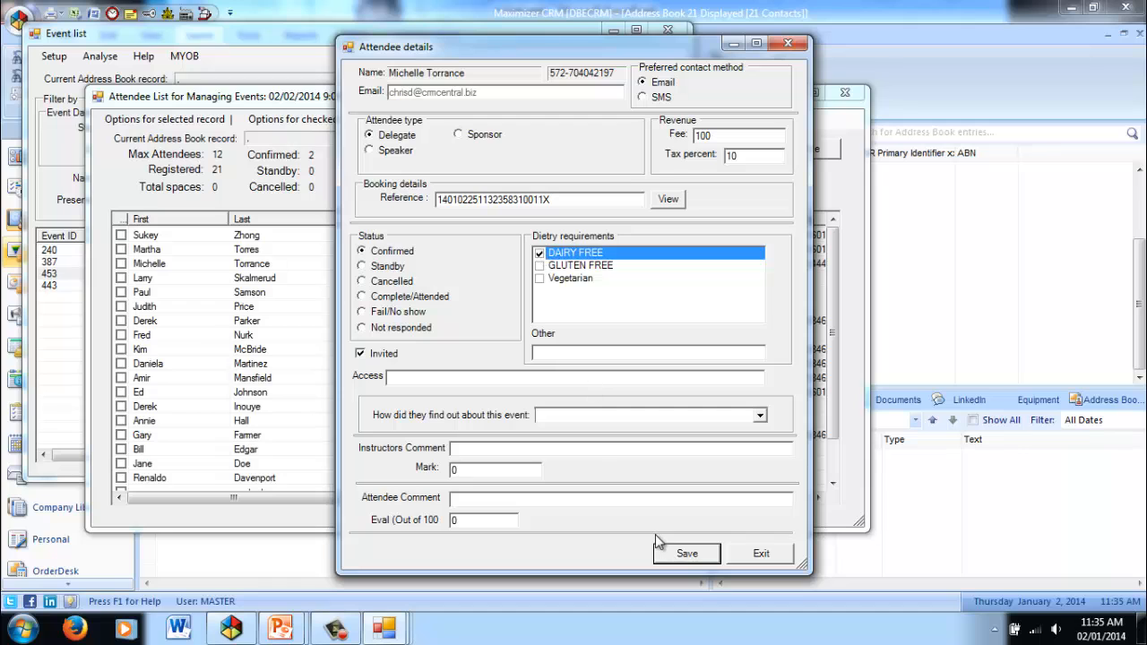
click(686, 554)
click(164, 120)
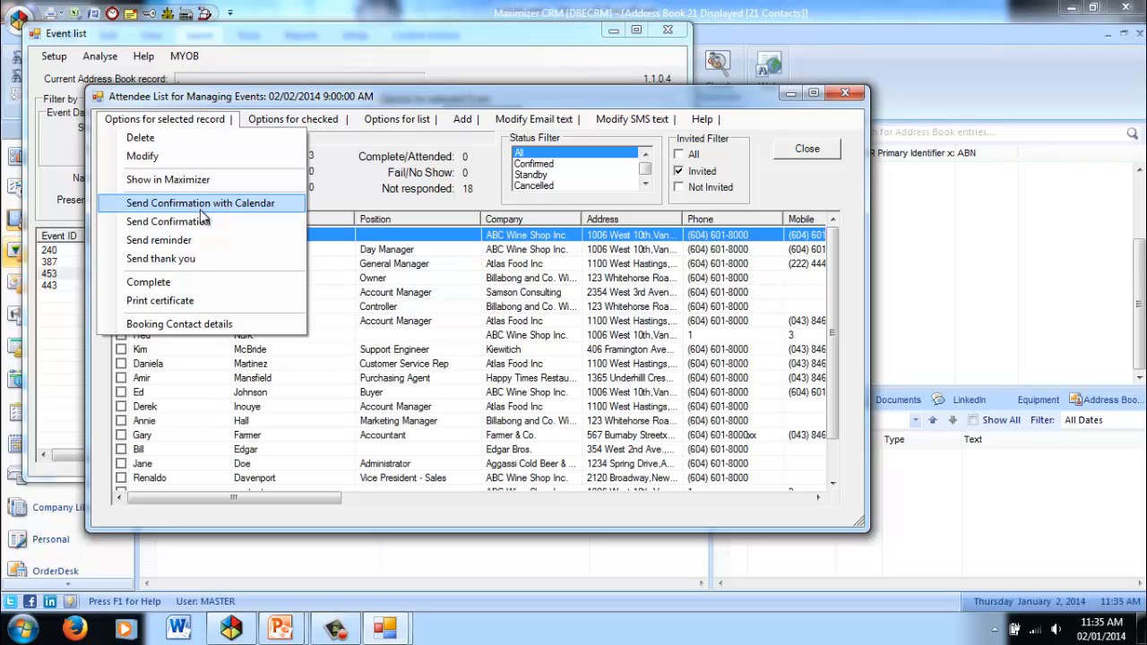
click(401, 364)
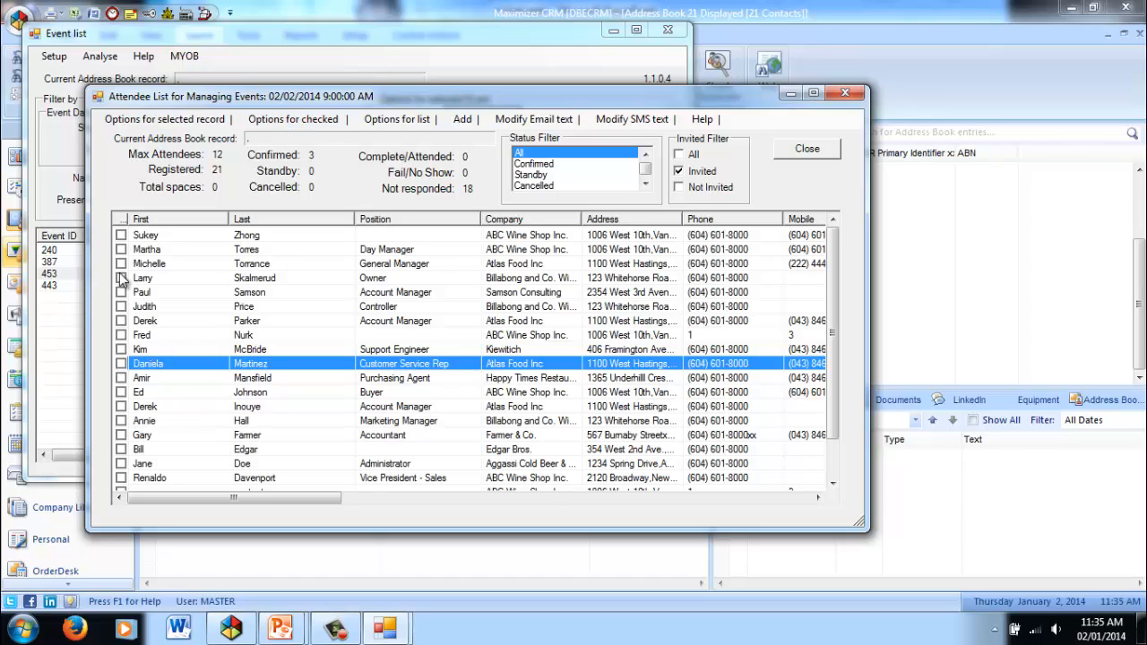
click(288, 121)
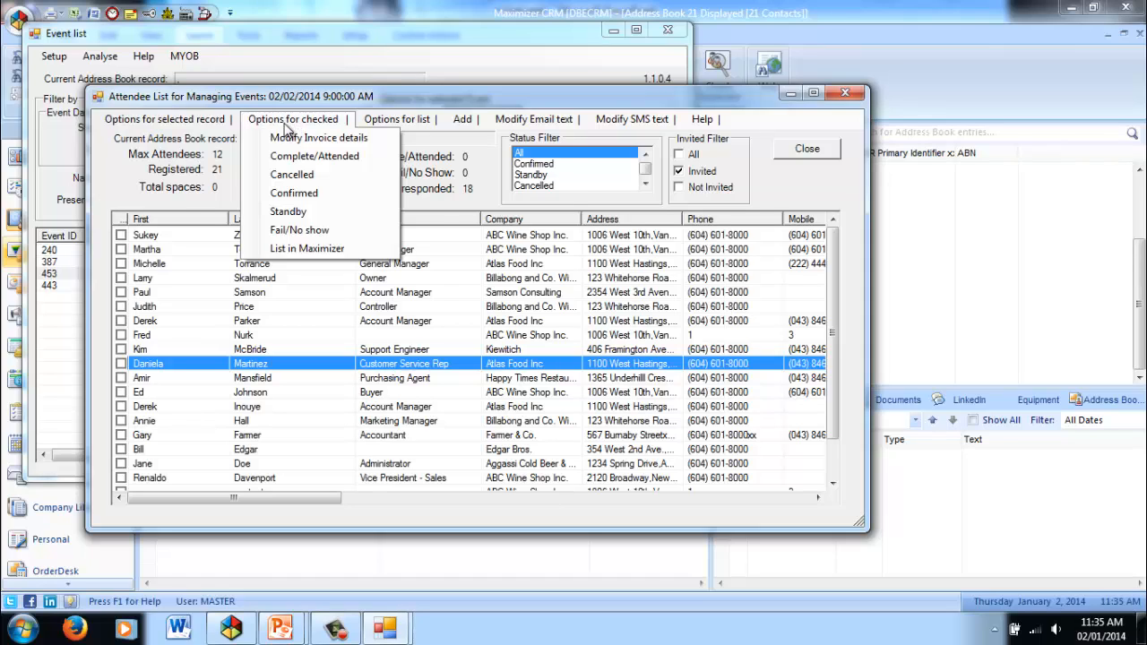
mouse_move(417, 125)
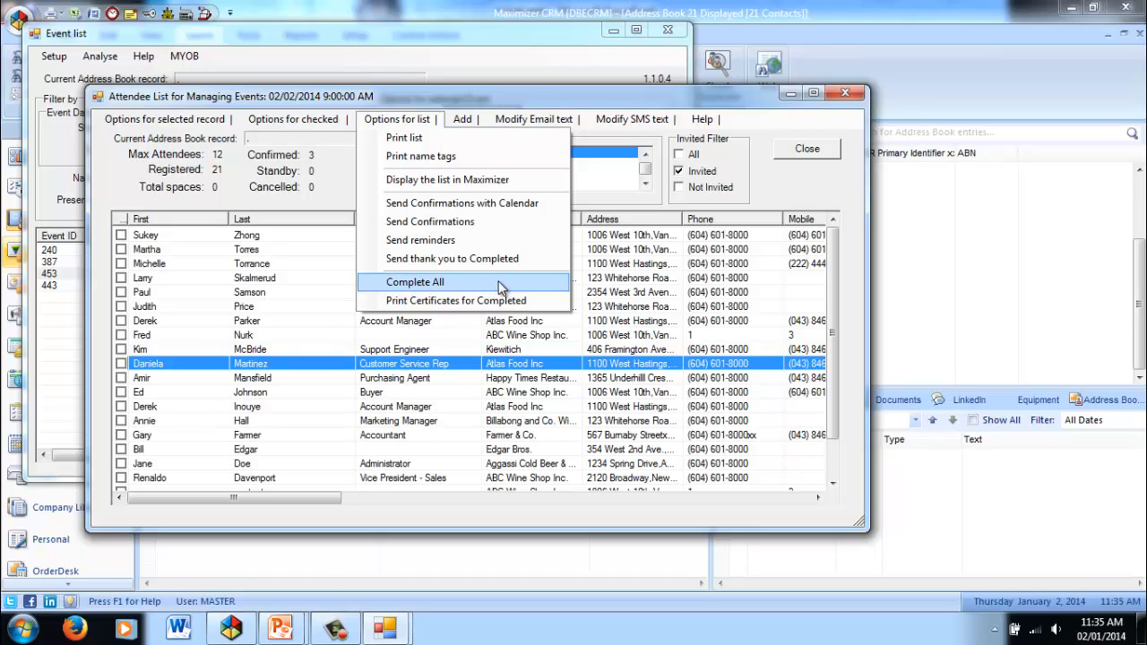
click(300, 367)
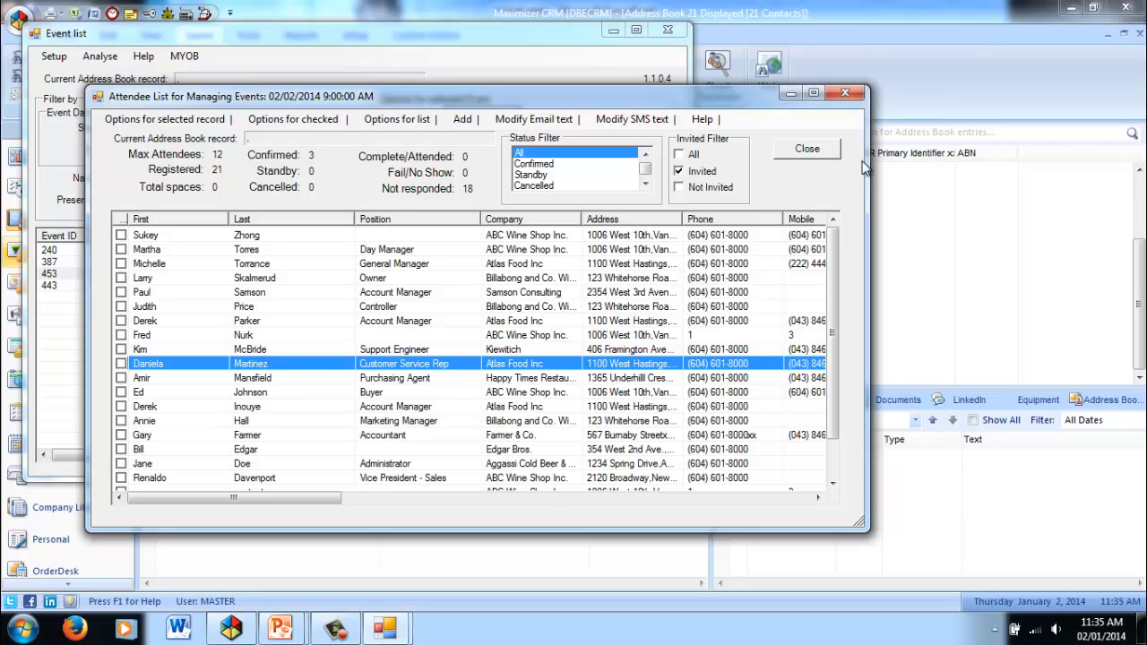
Close the attendee list, and open the bookings of the 31/01/2014 Managing Events event to view the fourth booking's payments.
click(827, 154)
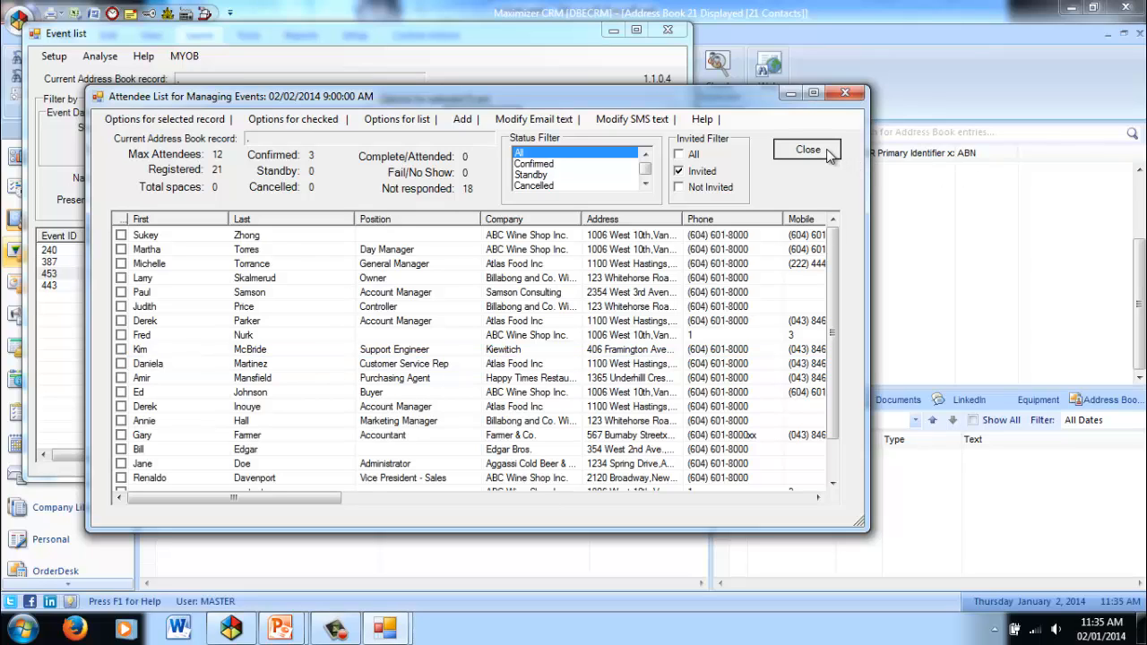
click(807, 150)
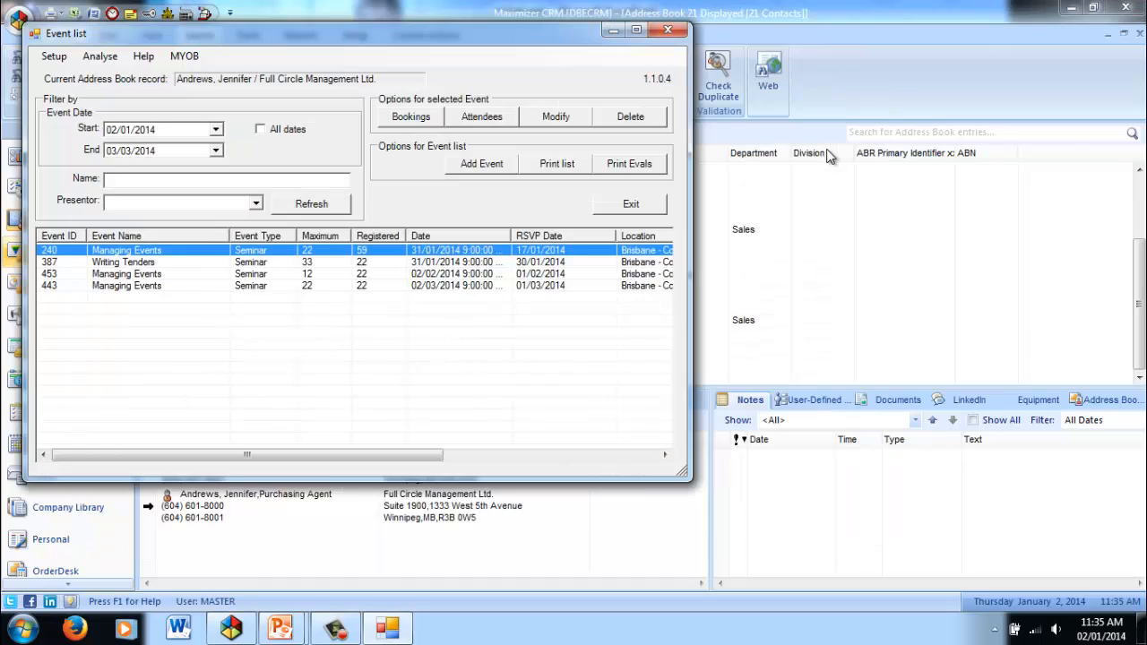
click(114, 274)
click(128, 251)
click(419, 119)
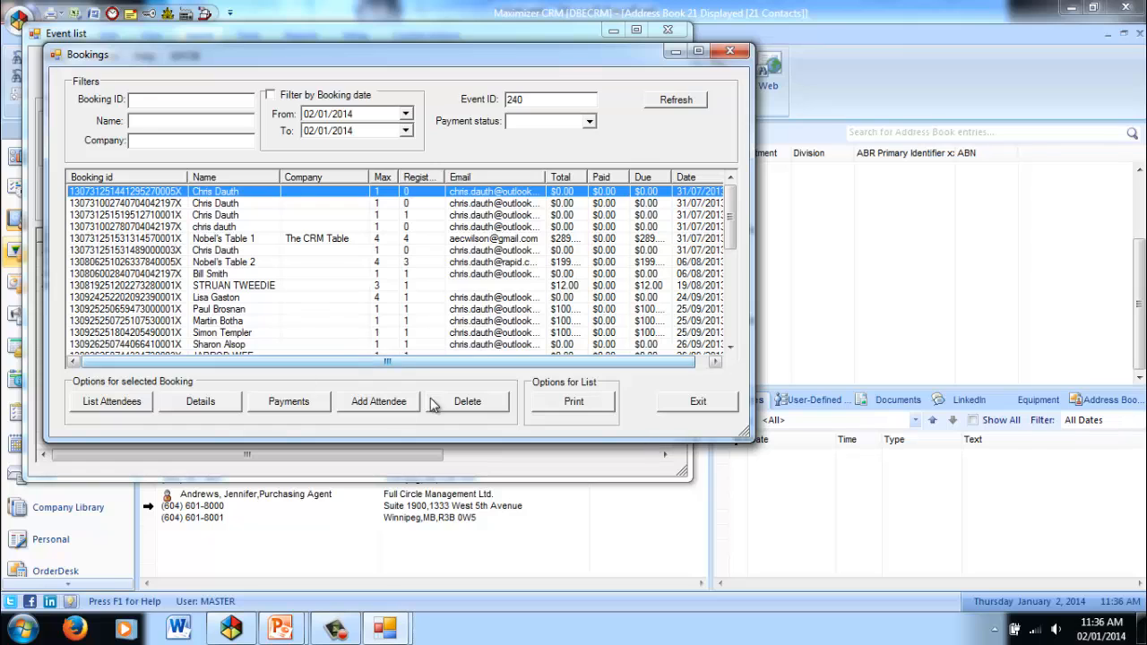
click(150, 230)
click(283, 402)
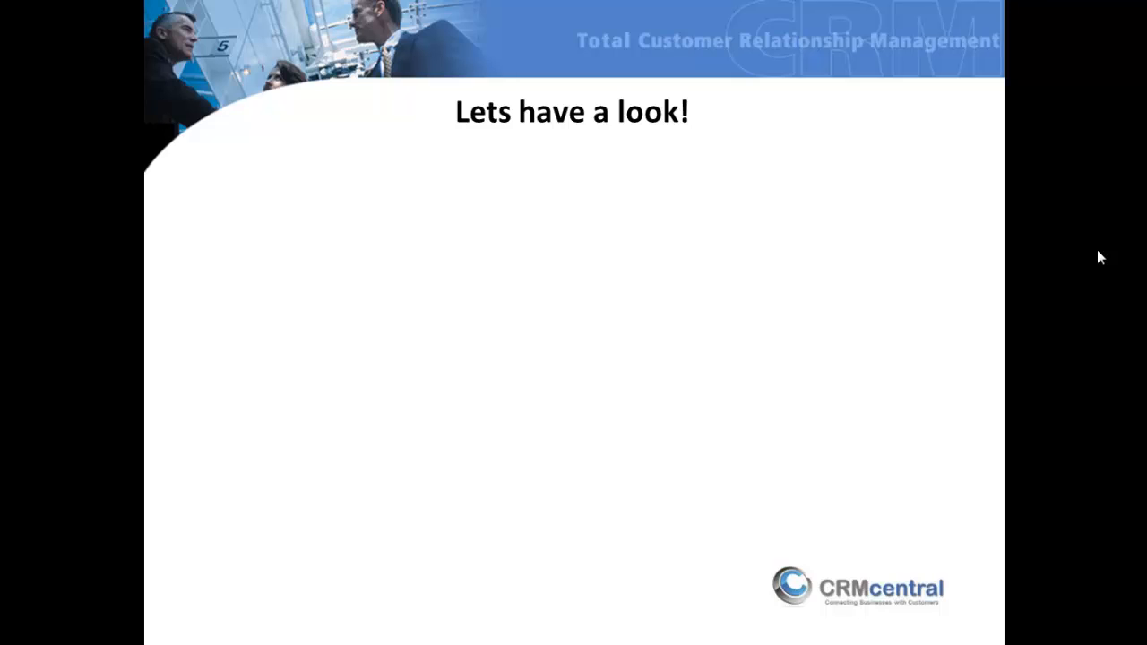
click(1098, 252)
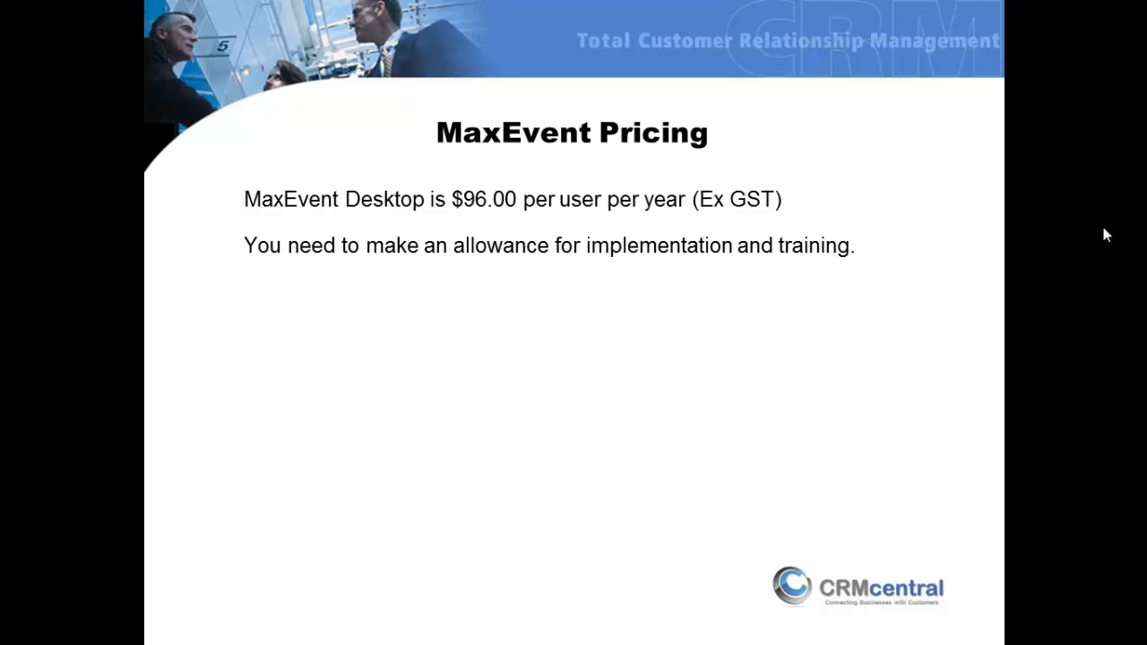
click(1104, 230)
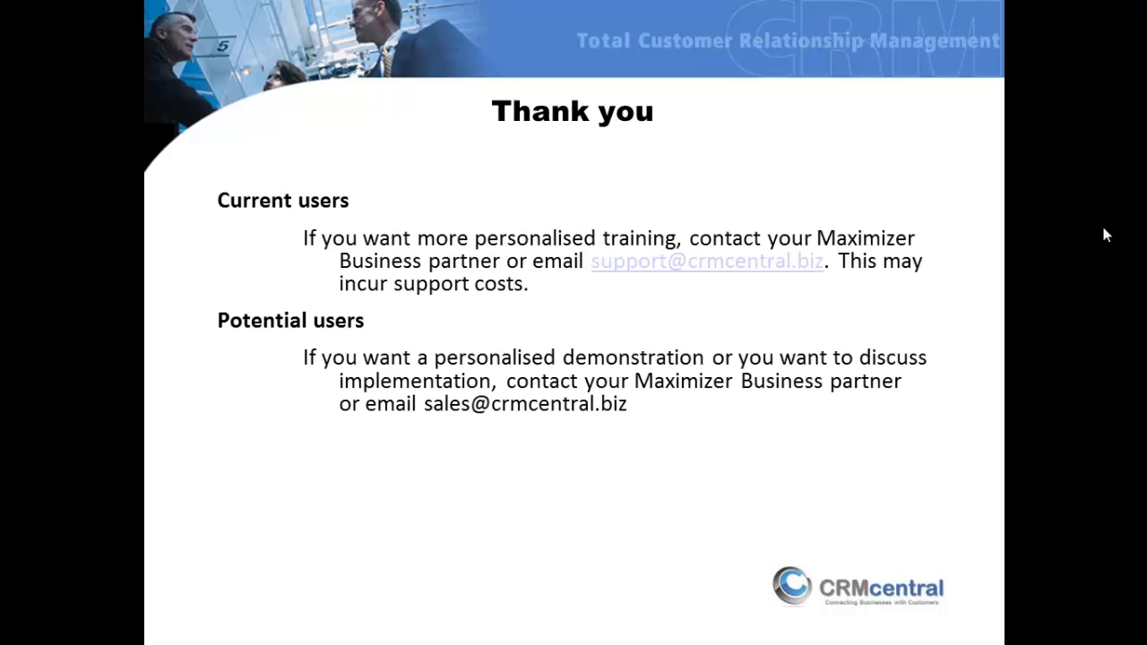